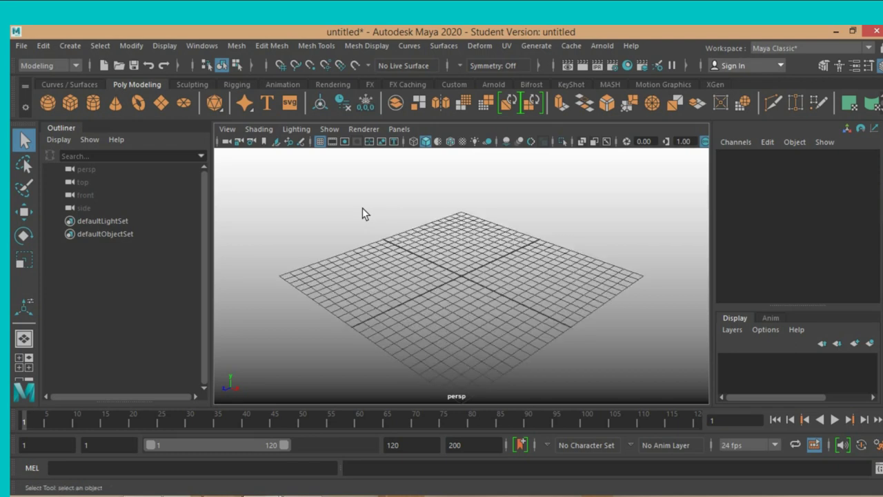
- Create a platonic solid at the origin and show its construction settings
left_click(72, 45)
mouse_move(109, 92)
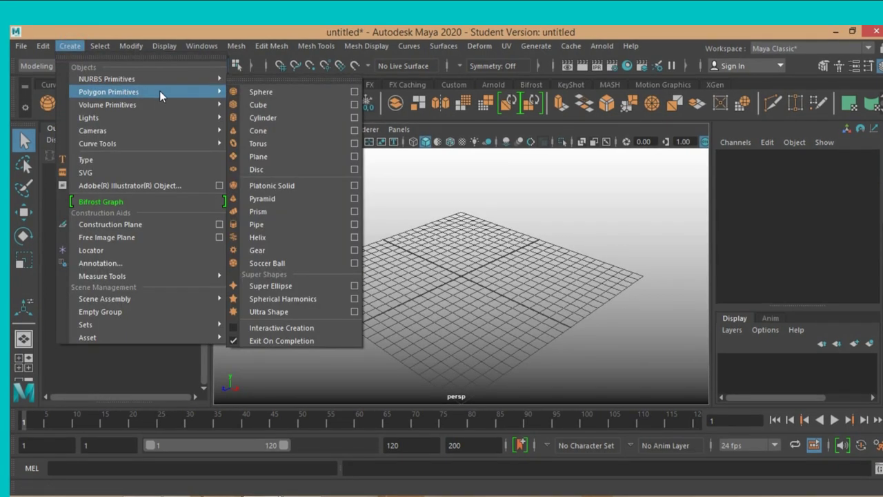
left_click(290, 185)
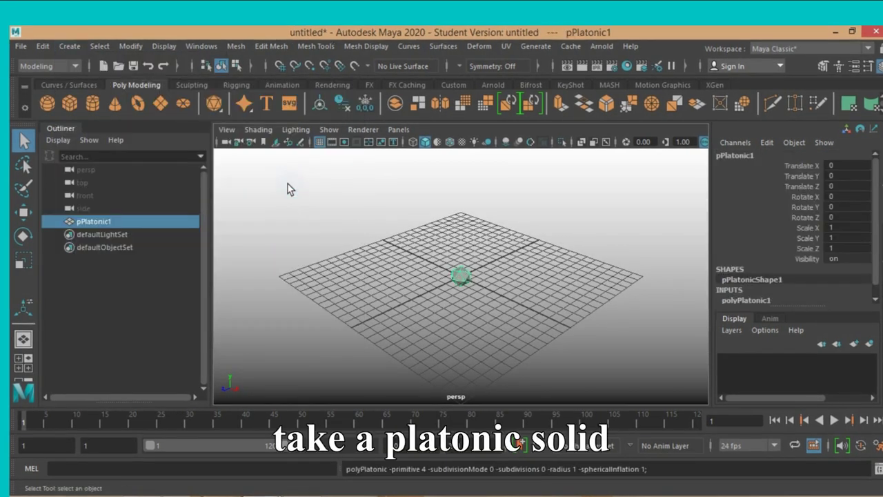
scroll(375, 256, "up", 2)
scroll(376, 261, "up", 1)
left_click(746, 300)
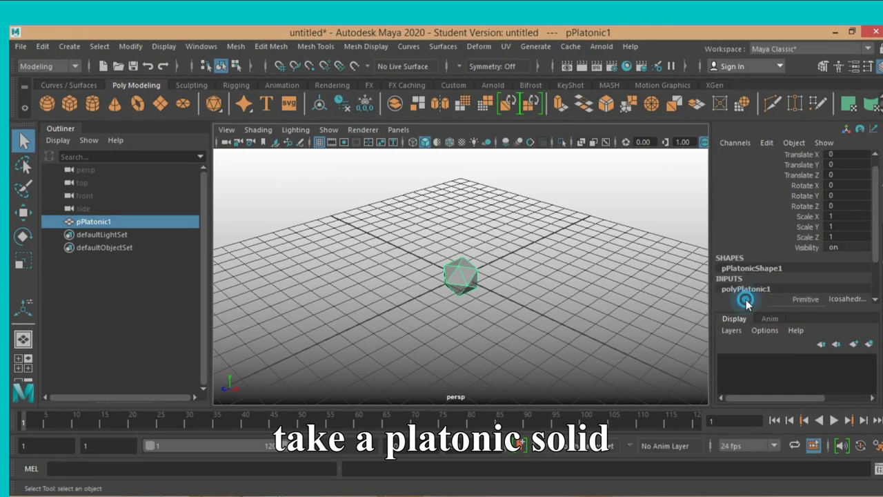
scroll(746, 304, "down", 3)
- Set the platonic solid to Triangles subdivision mode, radius 3 and 2 subdivisions
left_click(839, 257)
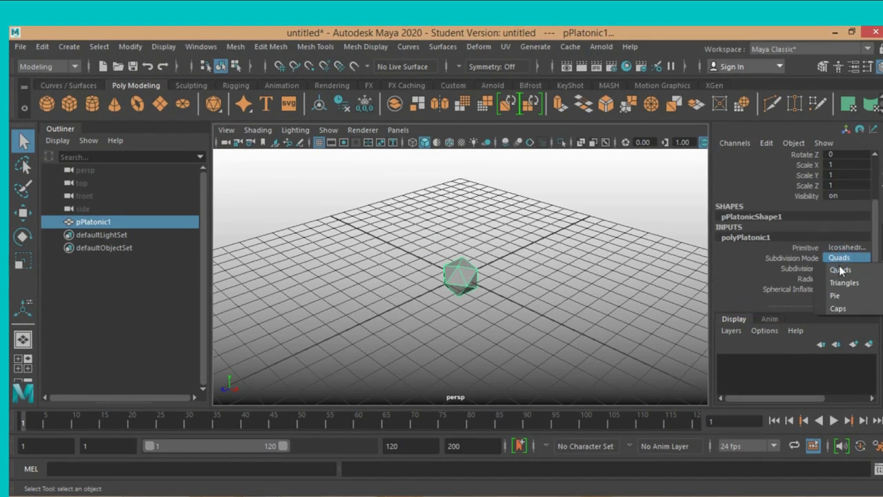
left_click(843, 284)
double_click(833, 278)
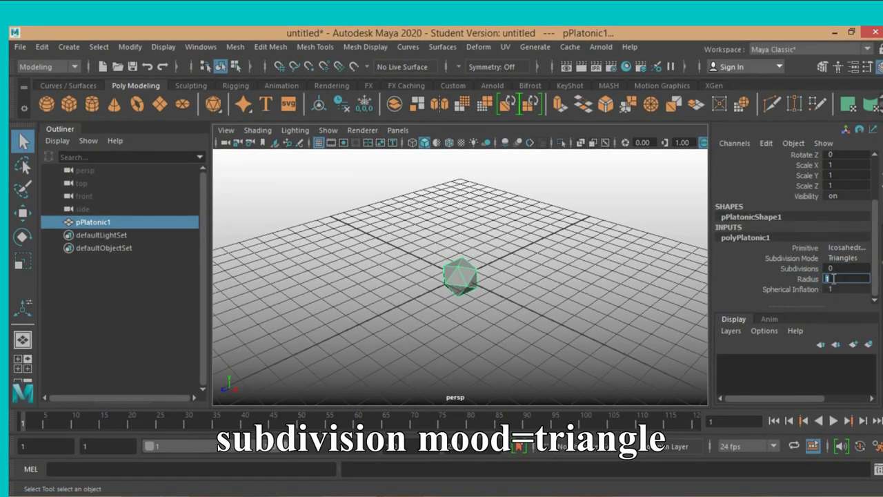
type("3")
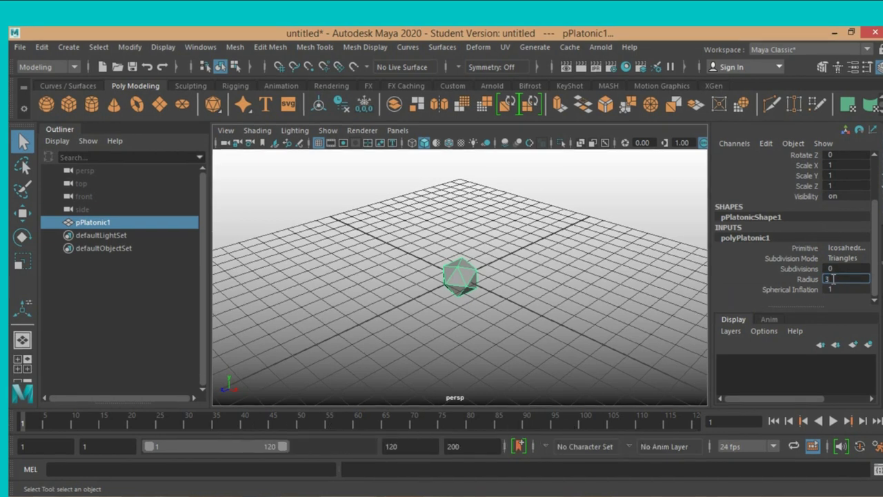
key("Return")
double_click(831, 269)
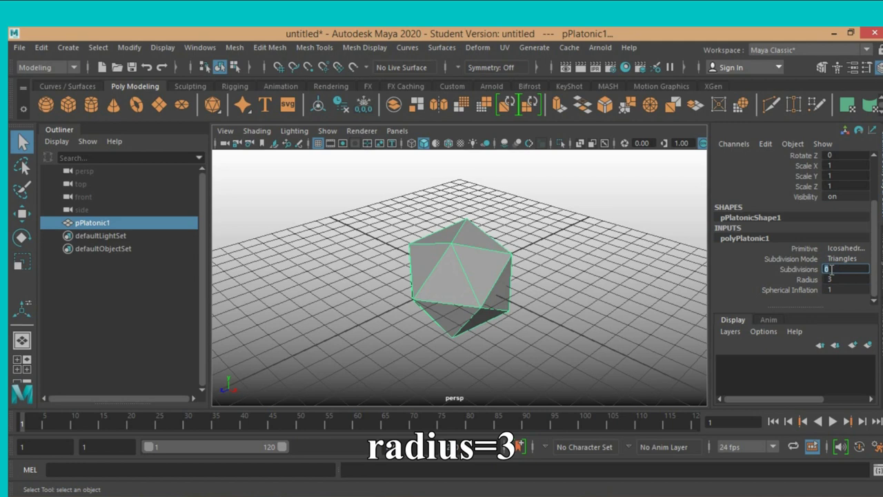
type("2")
key("Return")
scroll(568, 367, "up", 3)
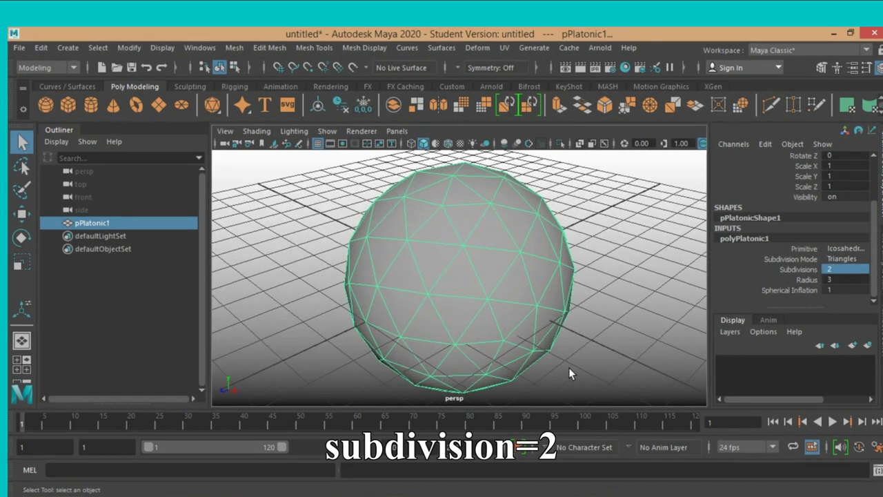
scroll(569, 367, "down", 4)
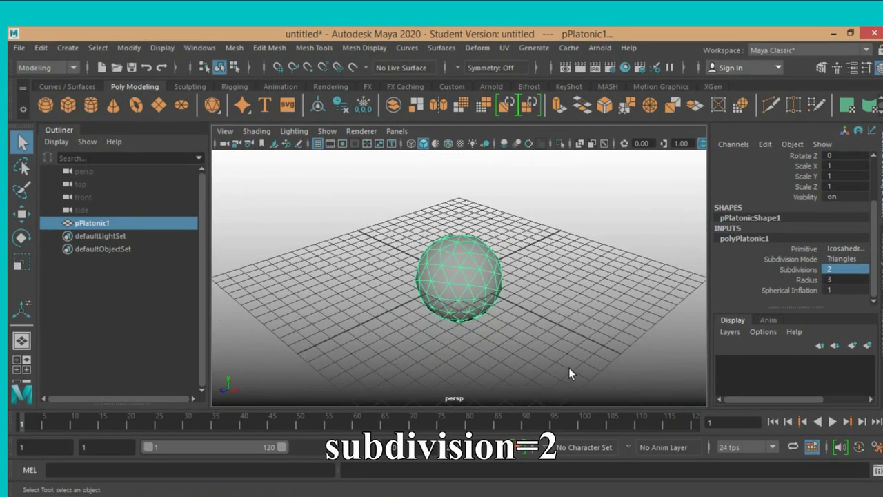
- Chamfer all of the sphere's vertices with a width of 0.5
left_click(821, 68)
left_click(762, 175)
left_click_drag(312, 223, 535, 374)
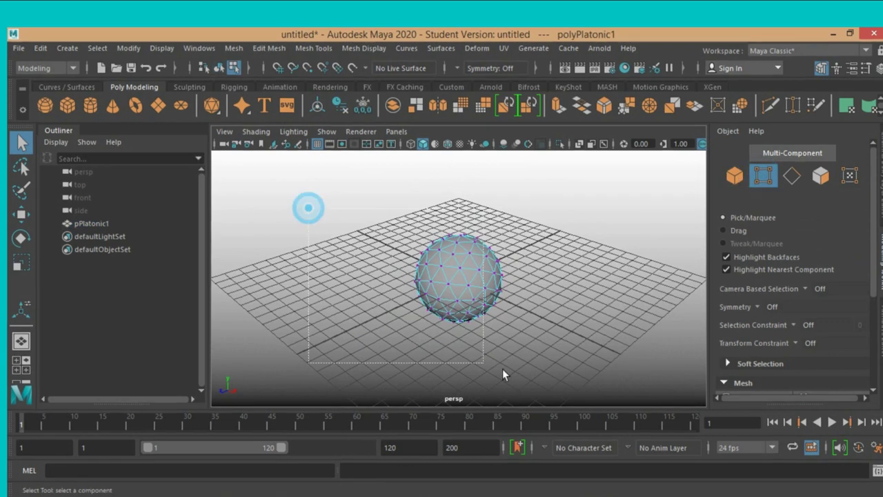
left_click(273, 49)
left_click(357, 275)
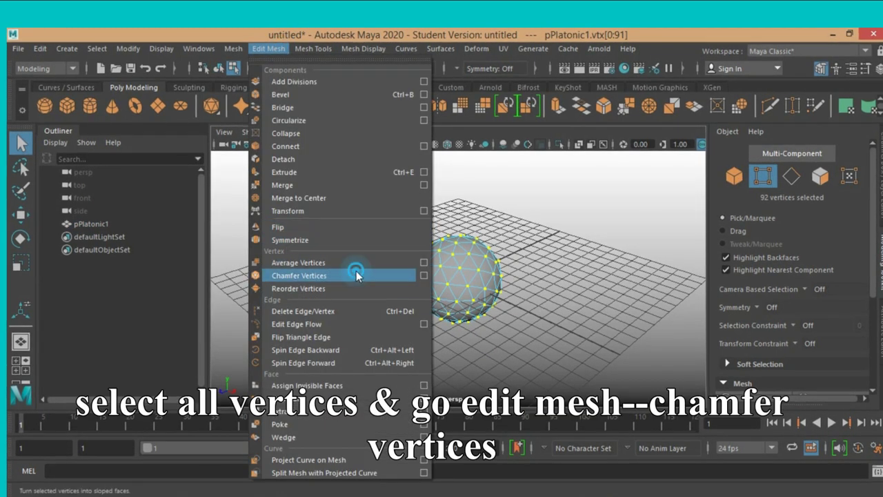
left_click(657, 200)
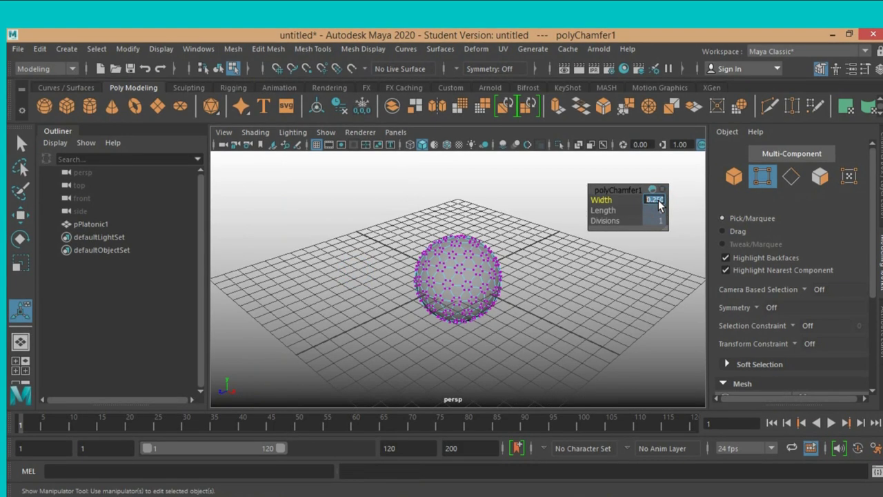
type("0.50")
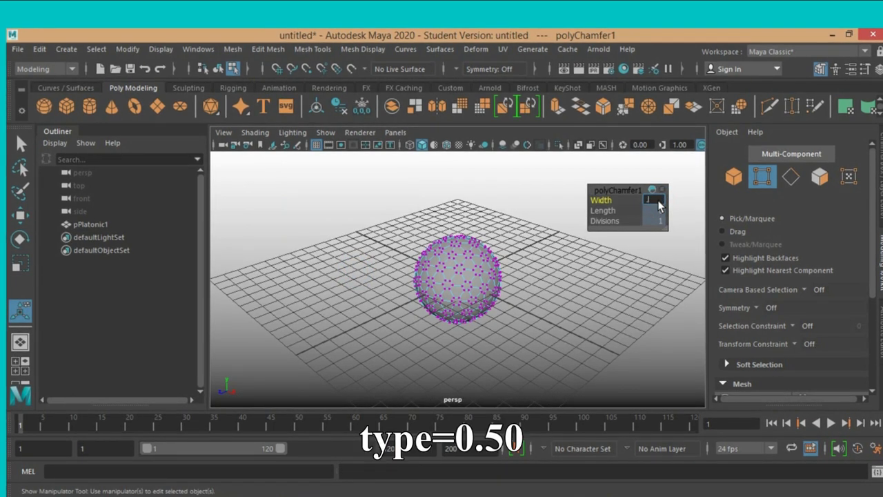
key("Return")
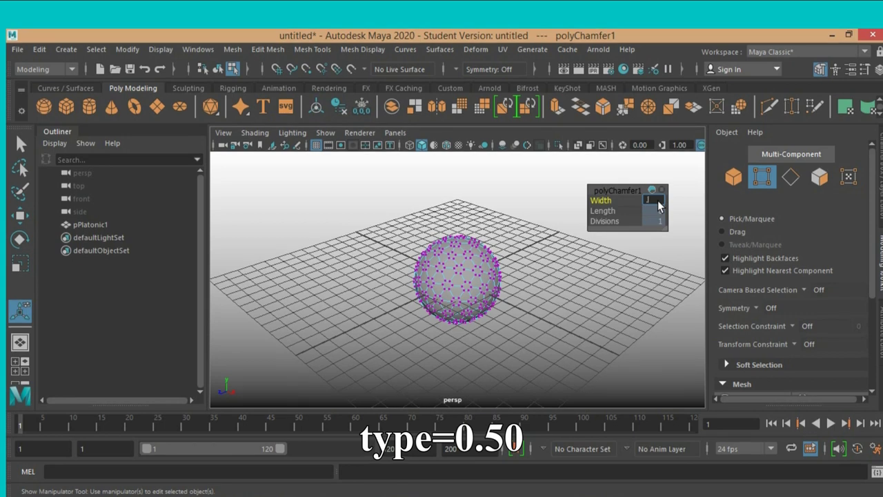
- Select all 540 chamfered vertices and merge them together
scroll(545, 269, "up", 3)
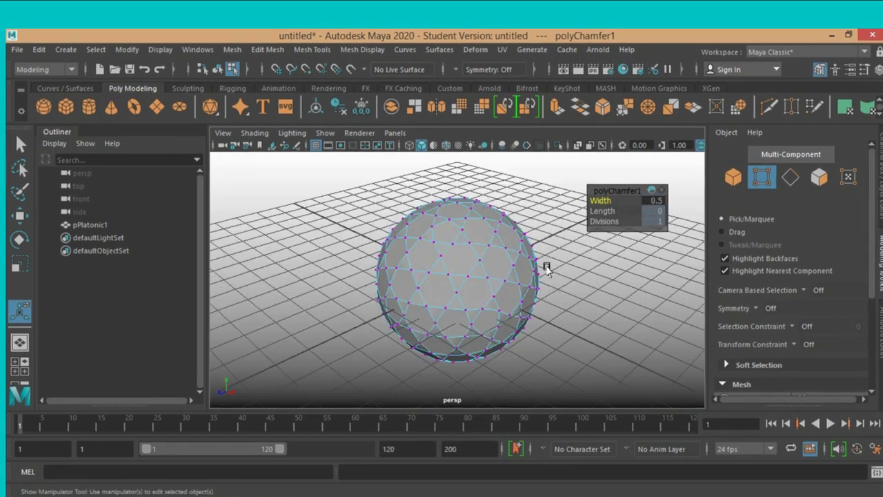
scroll(545, 269, "up", 2)
scroll(452, 247, "down", 2)
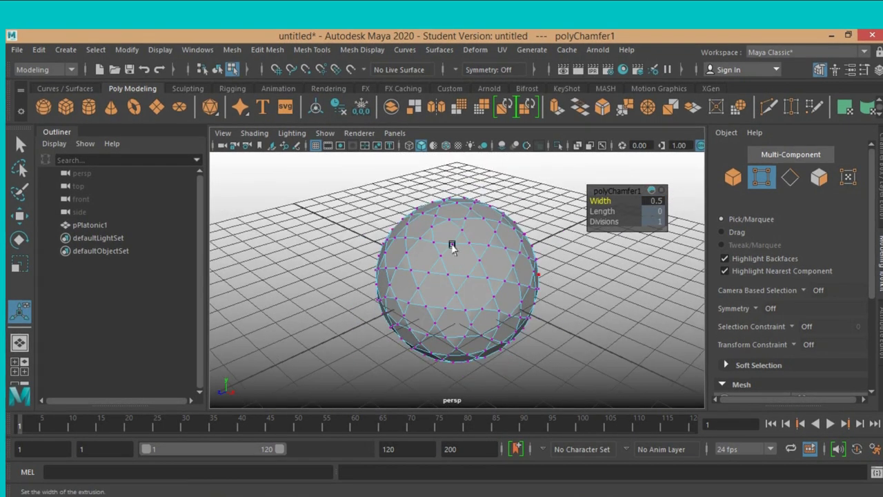
left_click_drag(294, 183, 572, 404)
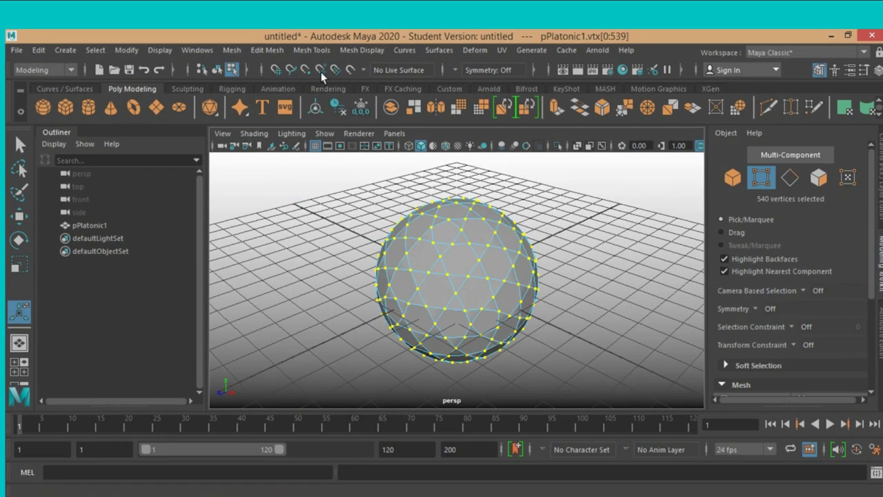
left_click(252, 51)
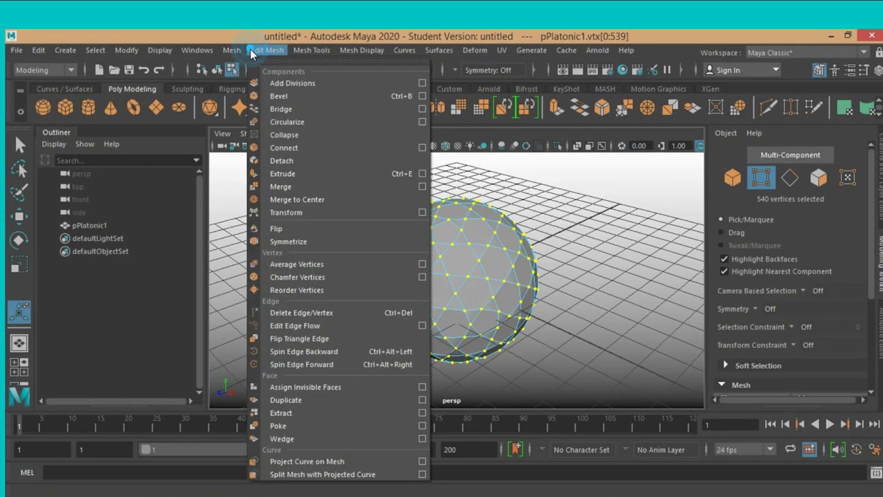
left_click(317, 187)
scroll(414, 228, "up", 3)
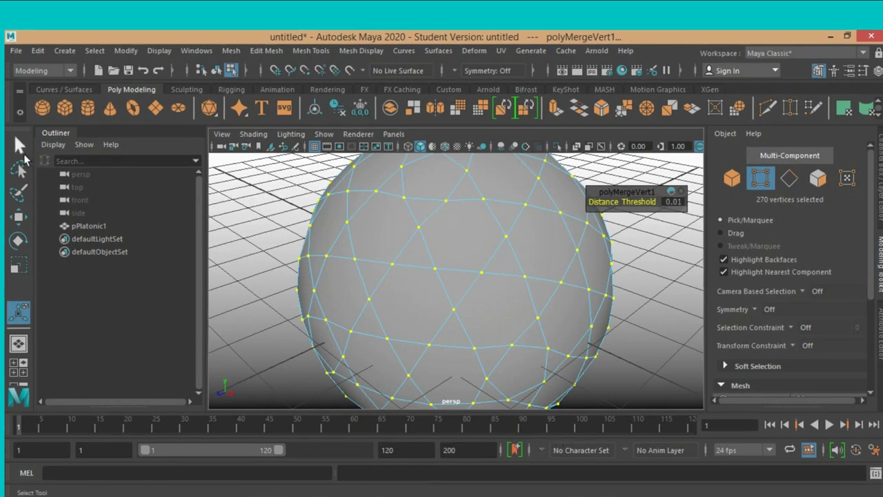
- Delete every face except one hexagon near the sphere's top
key("q")
left_click(818, 178)
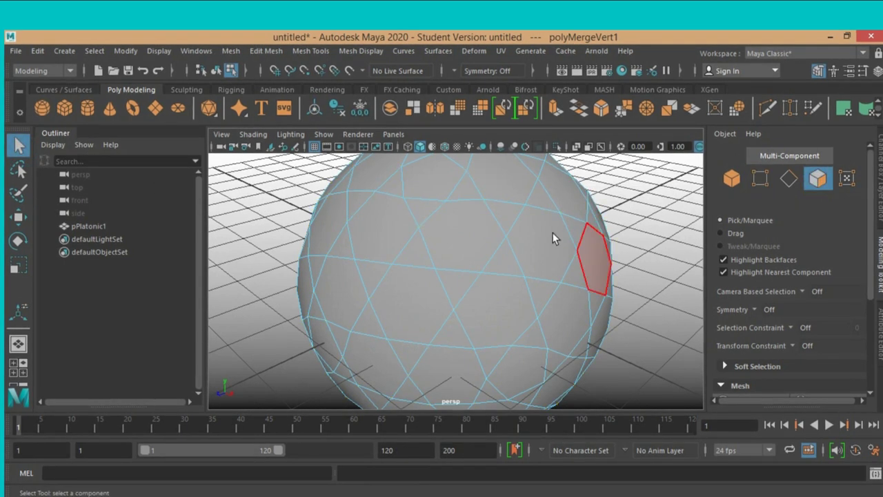
left_click(470, 249)
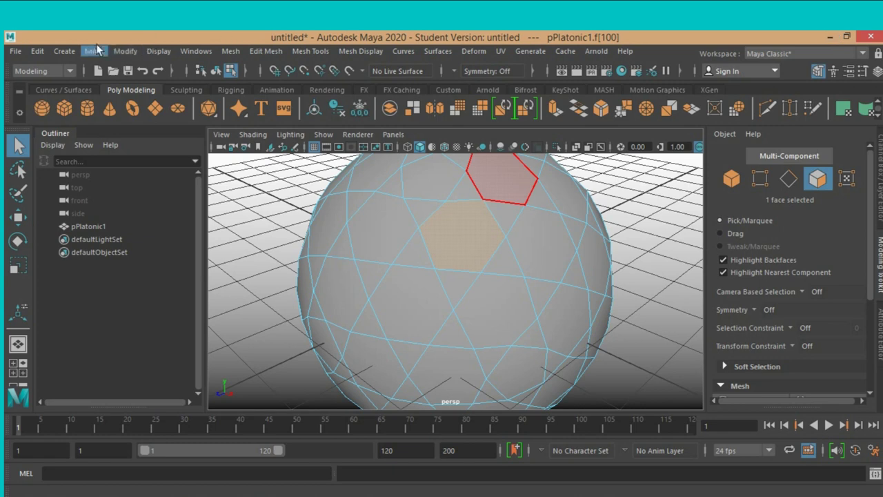
left_click(95, 51)
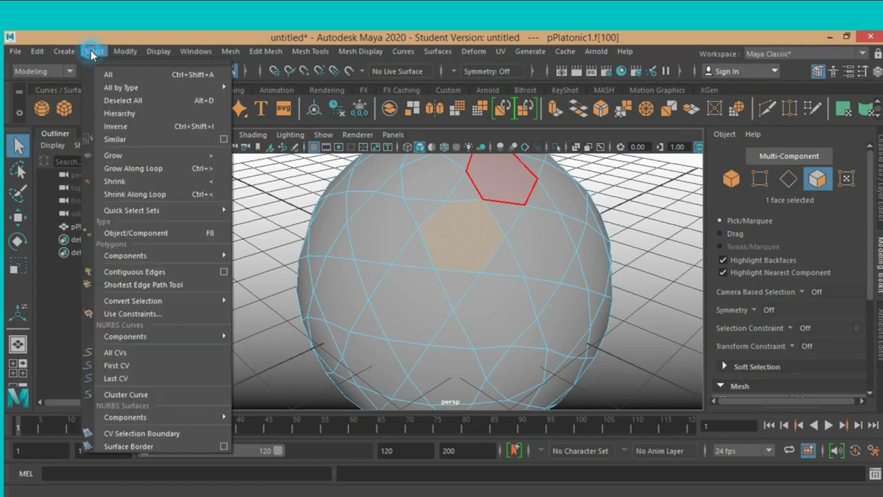
left_click(115, 126)
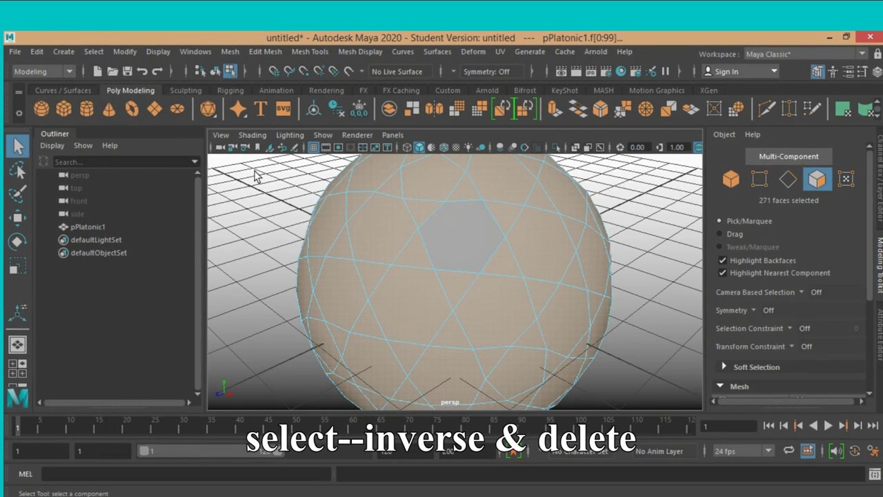
key("Delete")
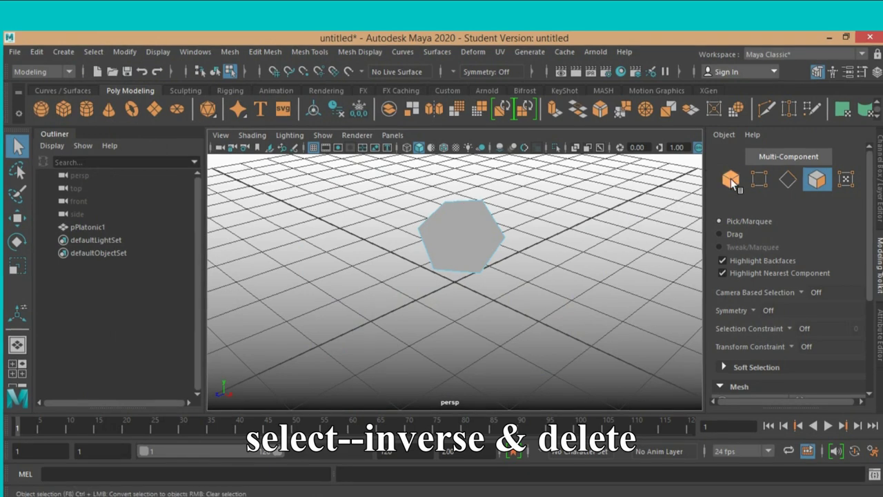
- Delete the construction history of the remaining hexagon object
left_click(731, 179)
left_click(463, 249)
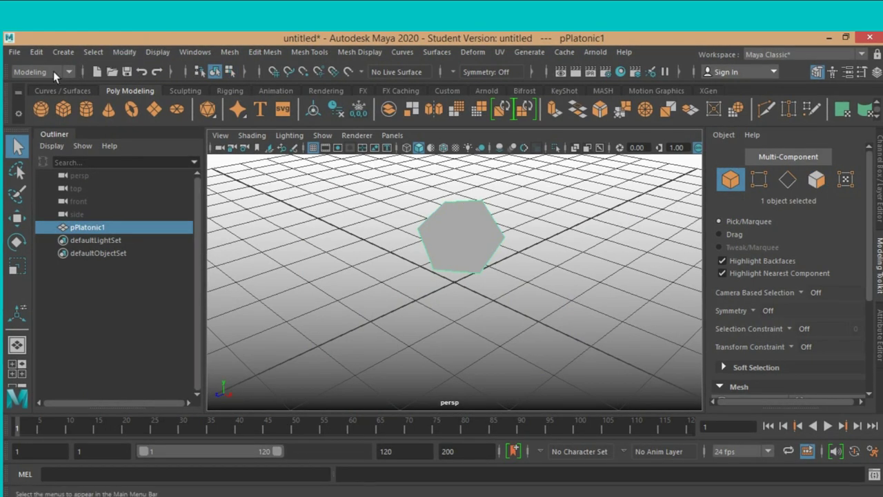
left_click(38, 53)
mouse_move(73, 205)
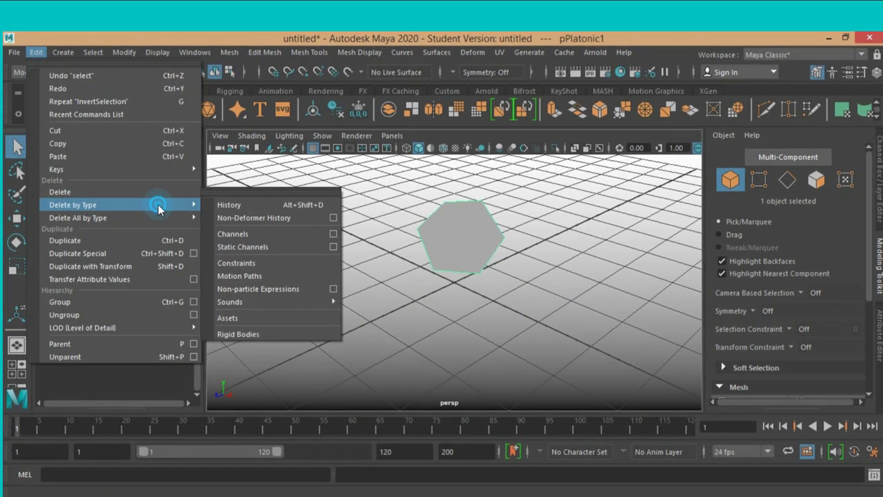
left_click(227, 200)
scroll(325, 244, "down", 3)
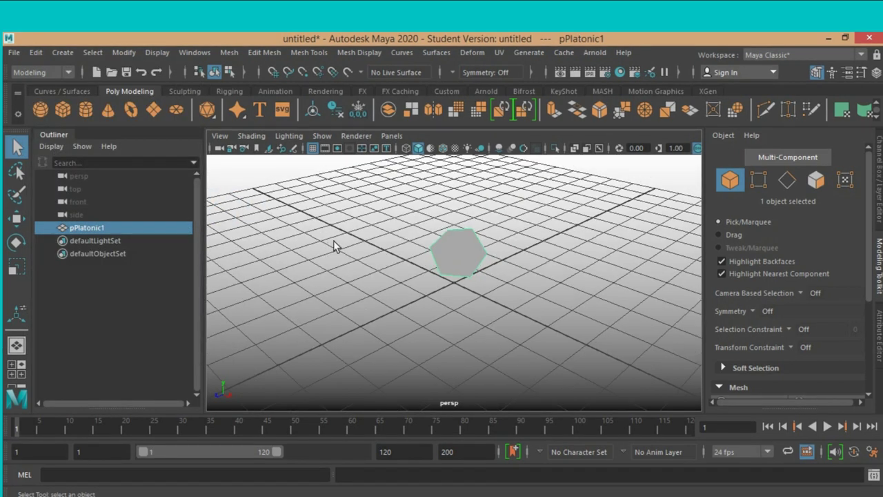
- Centre the hexagon's pivot and rotate it about -22 degrees
mouse_move(417, 288)
left_mouse_down("alt")
mouse_move(428, 296)
mouse_move(428, 282)
mouse_move(432, 301)
left_mouse_up("alt")
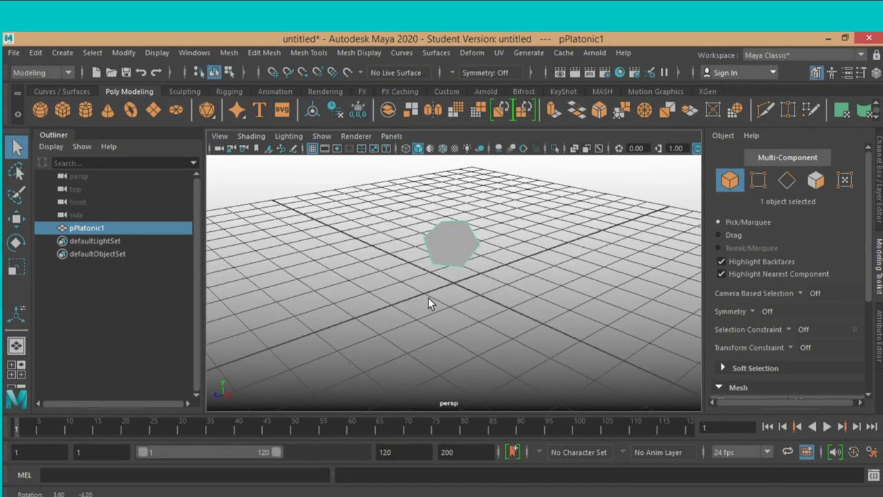
left_click(16, 243)
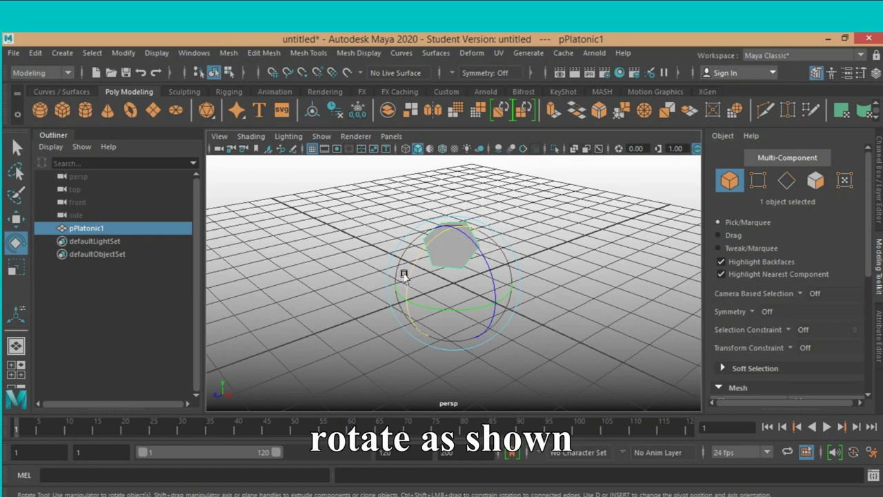
left_click_drag(405, 272, 412, 266)
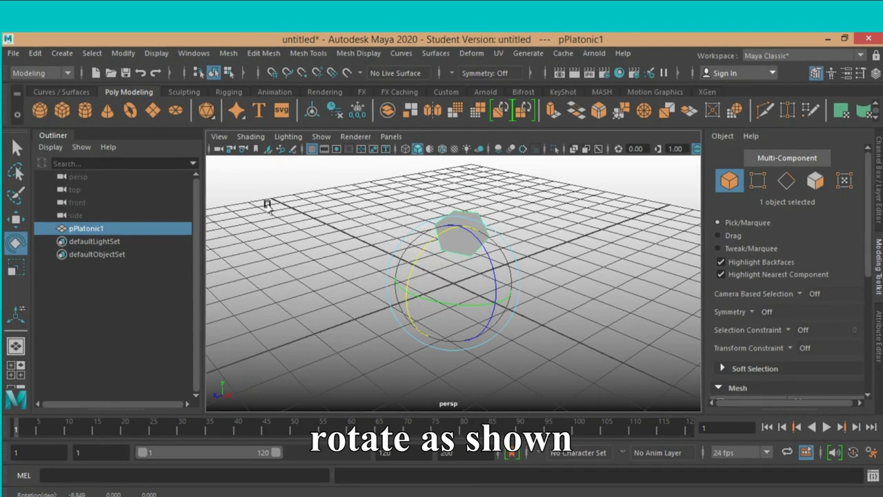
left_click(122, 54)
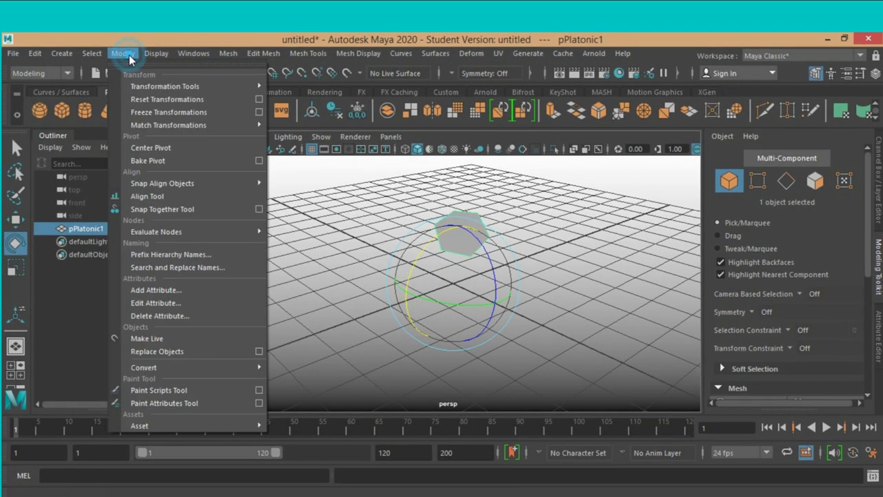
left_click(148, 147)
left_click_drag(417, 216, 409, 200)
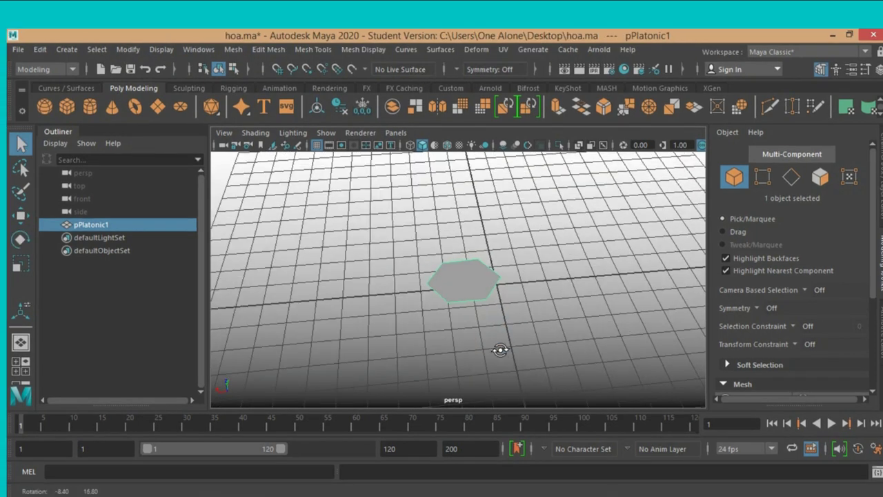
- In the top view, duplicate the hexagon and move the copy up to touch the original
key("space")
key("space")
scroll(330, 227, "up", 3)
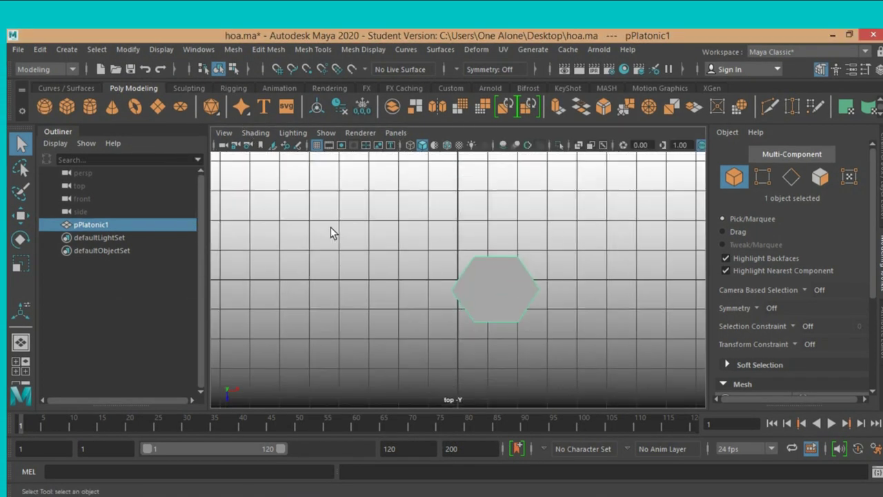
scroll(331, 232, "up", 3)
key("ctrl+d")
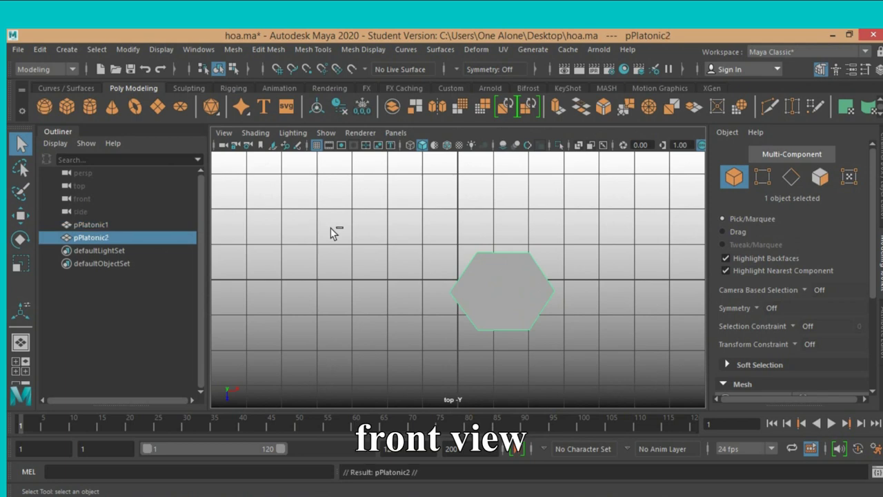
left_click(447, 144)
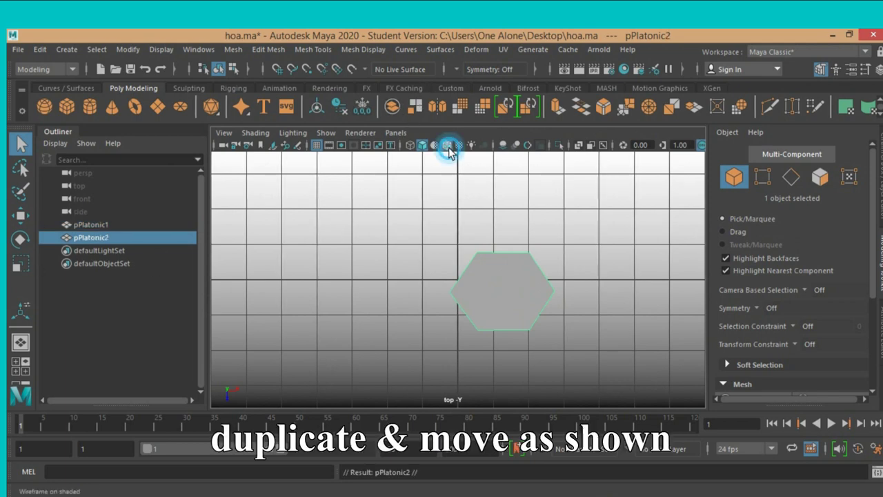
key("w")
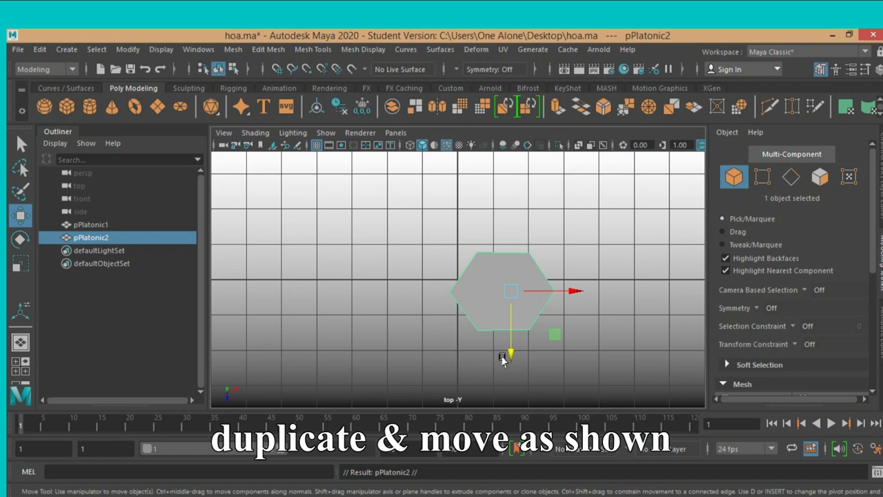
left_click_drag(506, 357, 484, 279)
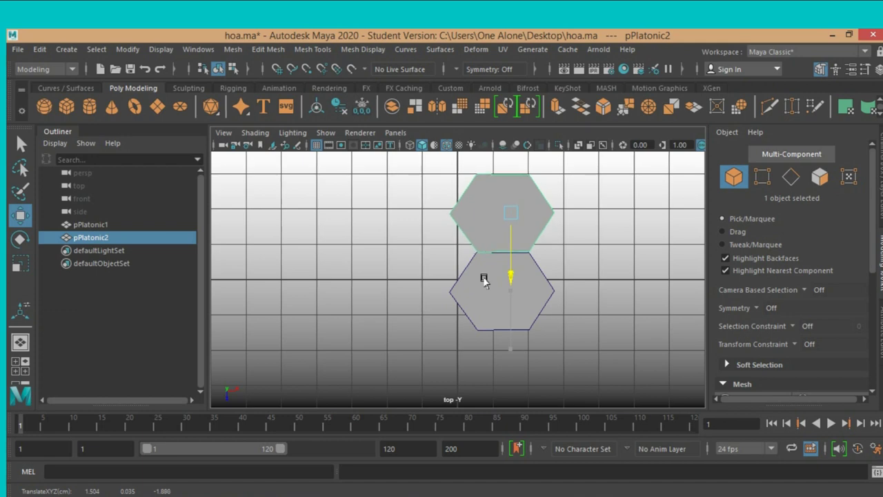
left_click_drag(483, 279, 484, 280)
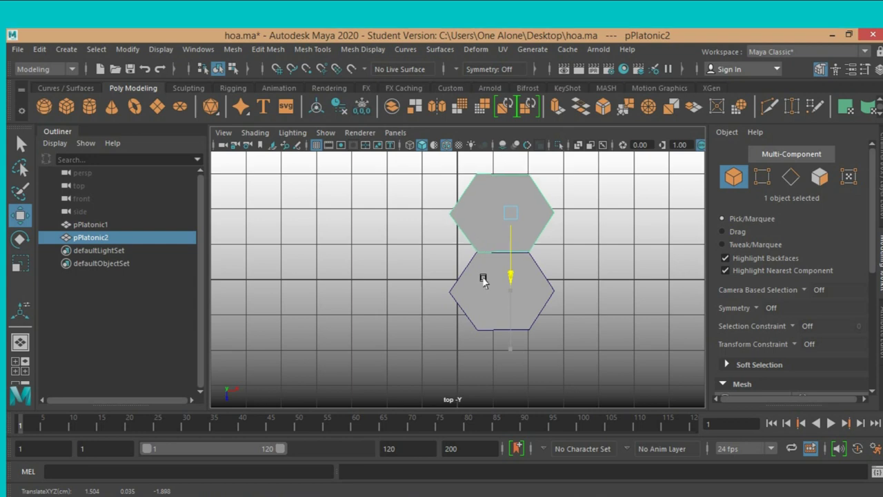
- Repeat the duplicate to stack nine hexagons, then select all nine
scroll(559, 246, "down", 3)
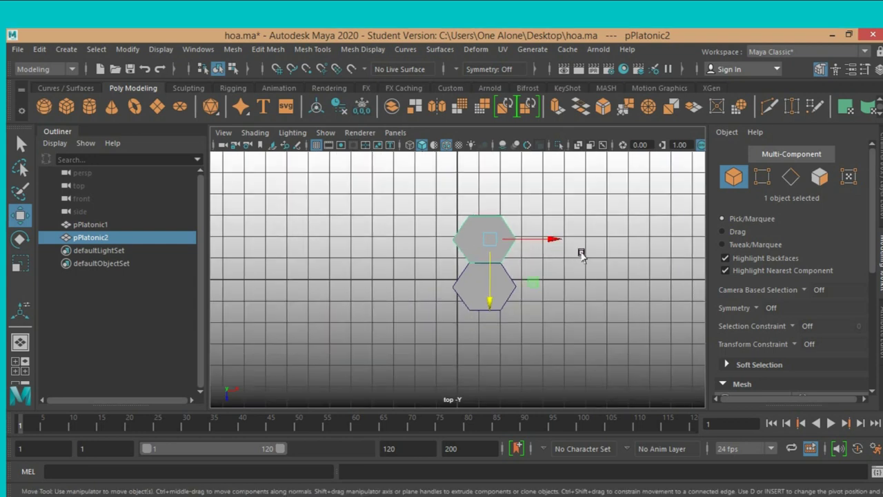
key("shift+d")
key("shift+d")
key("shift+d")
key("shift+d")
key("shift+d")
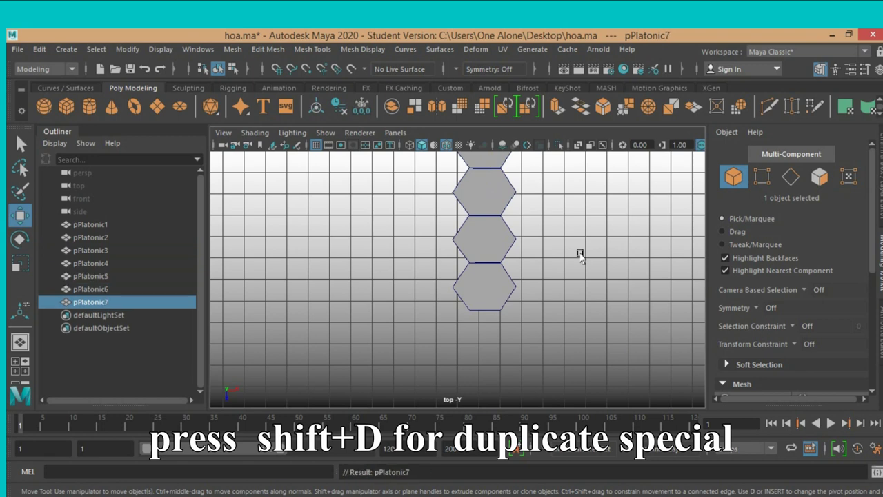
key("shift+d")
key("shift+d")
scroll(578, 254, "down", 2)
scroll(578, 260, "down", 2)
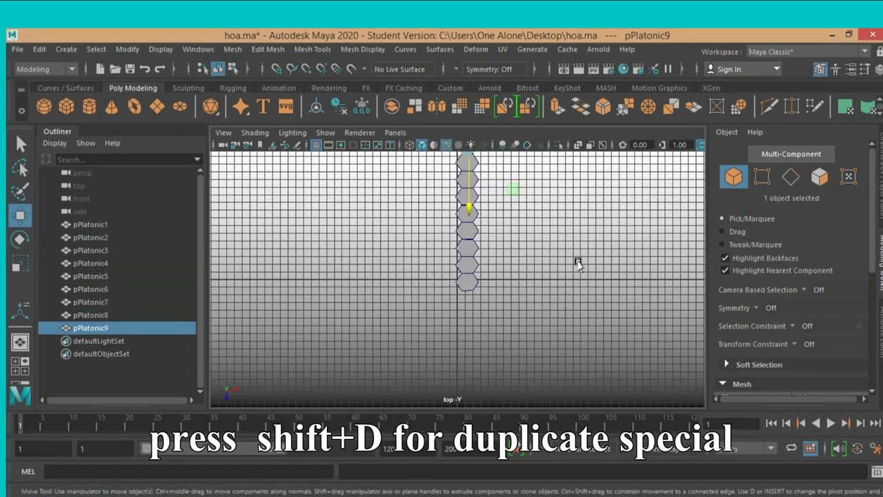
scroll(583, 283, "down", 2)
mouse_move(582, 355)
left_mouse_down()
mouse_move(417, 253)
mouse_move(355, 159)
left_mouse_up()
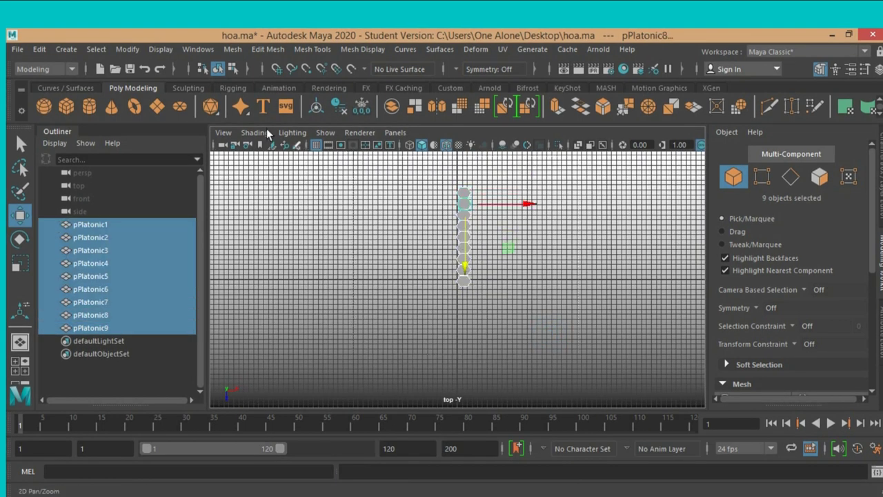
- Combine the nine hexagons into pPlatonic10, delete its history, and duplicate it as pPlatonic11
left_click(239, 54)
left_click(261, 95)
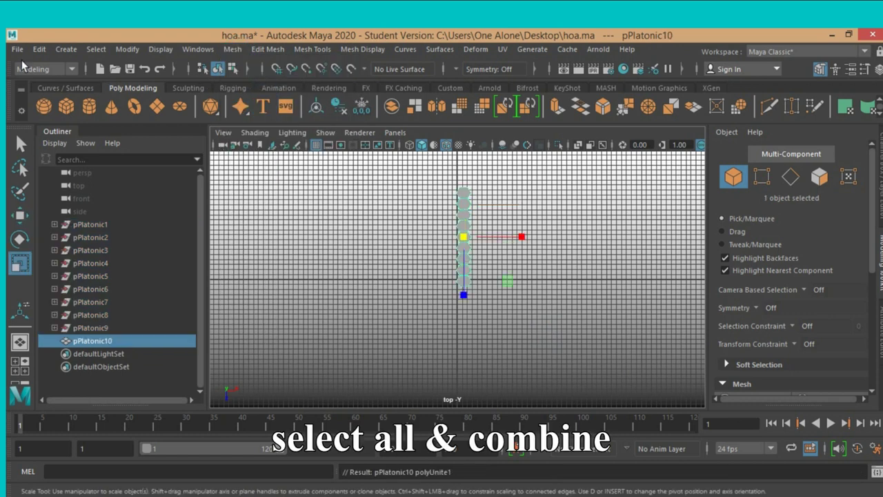
left_click(35, 50)
mouse_move(76, 201)
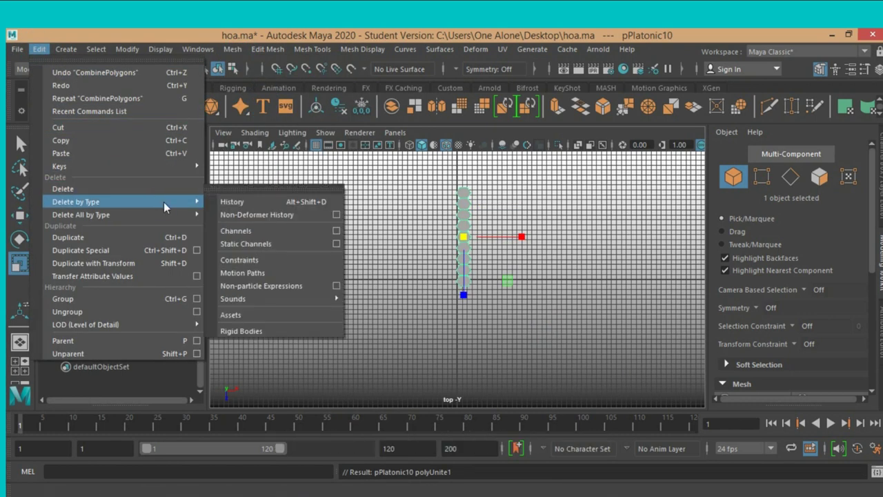
left_click(228, 201)
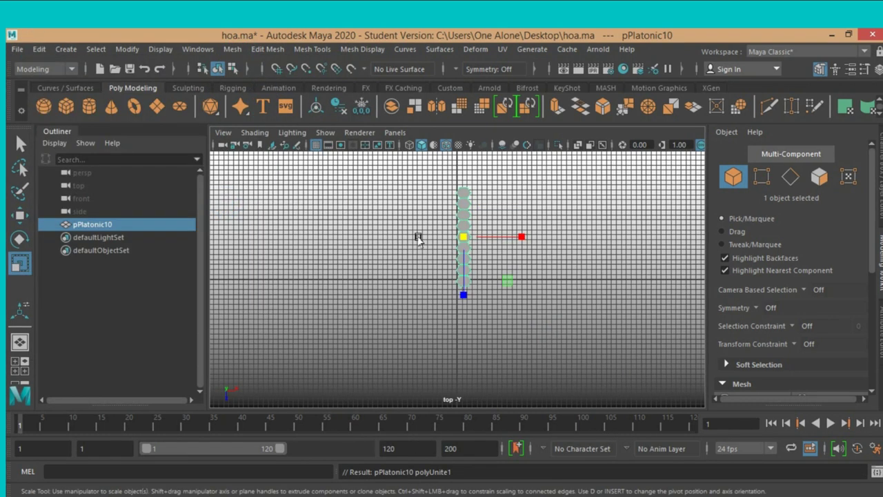
key("ctrl+d")
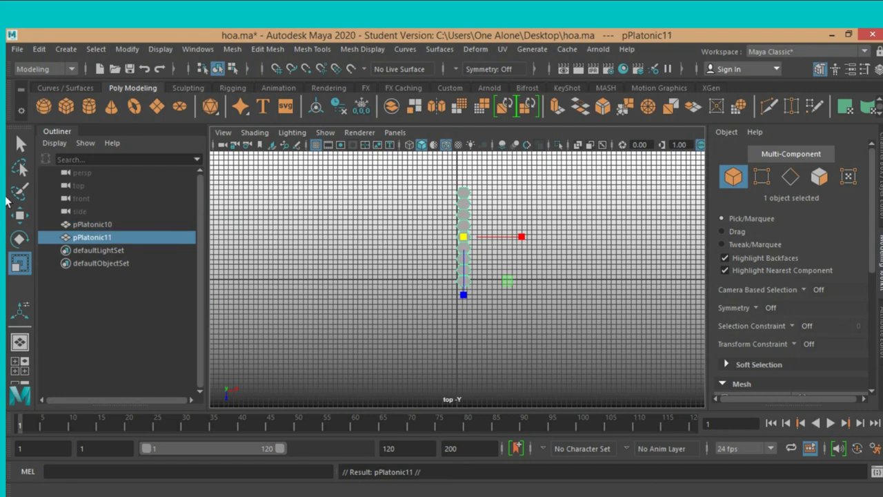
- Move the copied column so it sits offset beside the original
key("w")
middle_click_drag(317, 247, 389, 225)
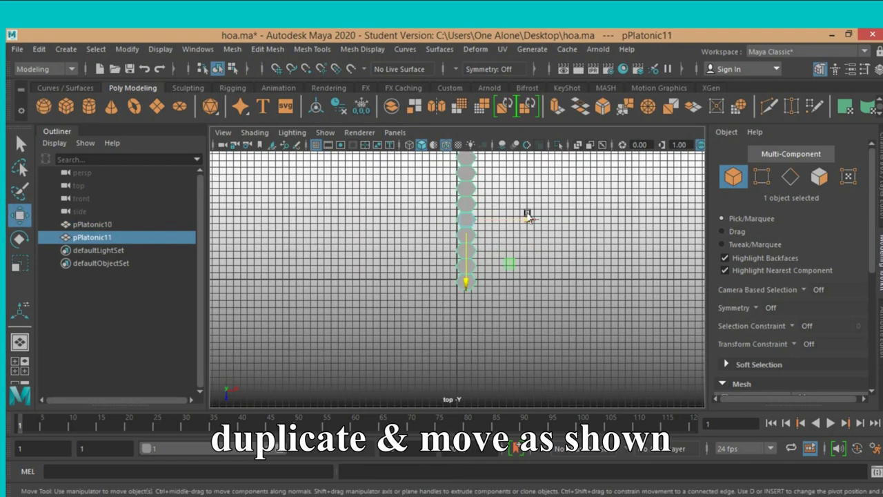
left_click_drag(528, 217, 509, 220)
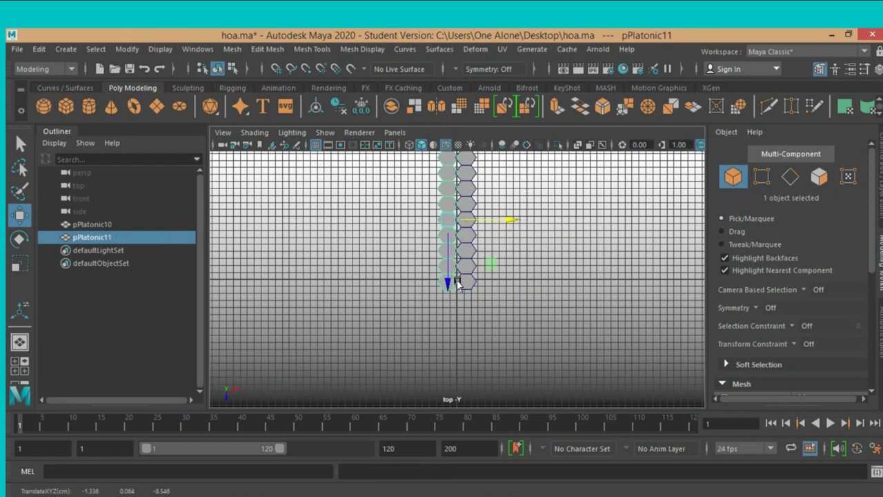
left_click_drag(450, 287, 452, 294)
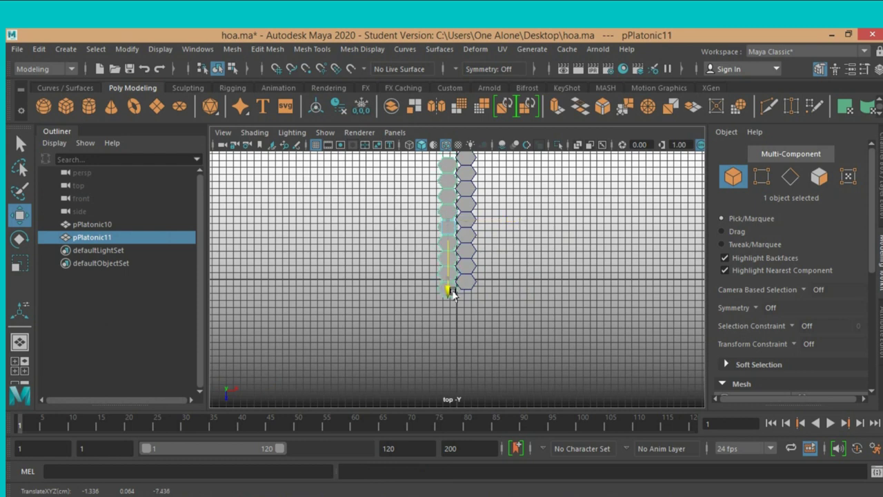
left_click_drag(499, 229, 503, 233)
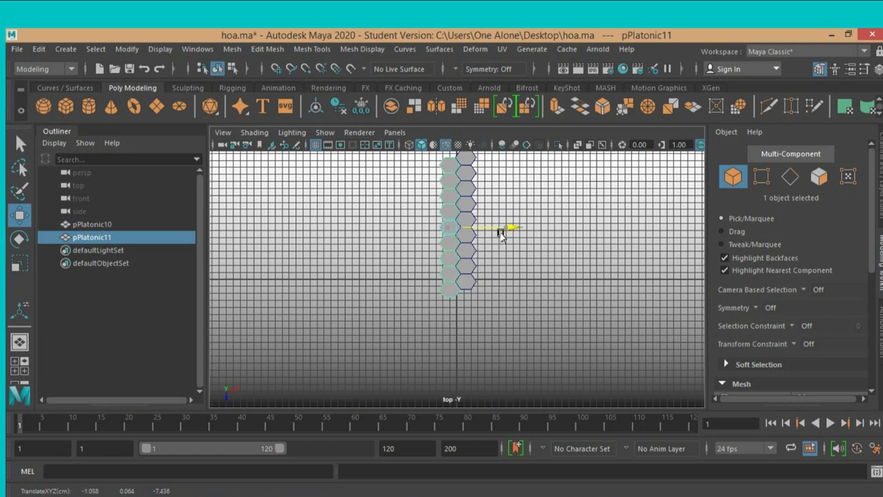
left_click_drag(501, 234, 503, 236)
scroll(514, 236, "up", 3)
scroll(520, 238, "up", 3)
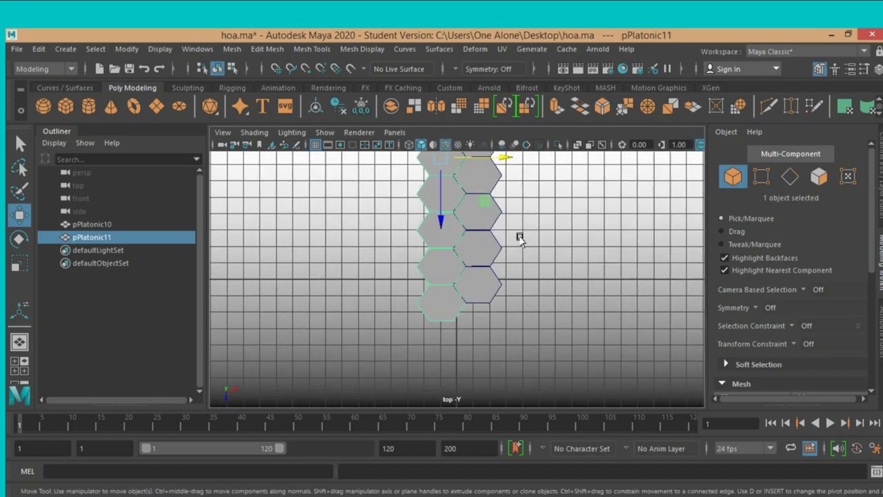
- Repeat the offset duplicate to build columns pPlatonic12 through pPlatonic18
key("shift+d")
key("shift+d")
key("shift+d")
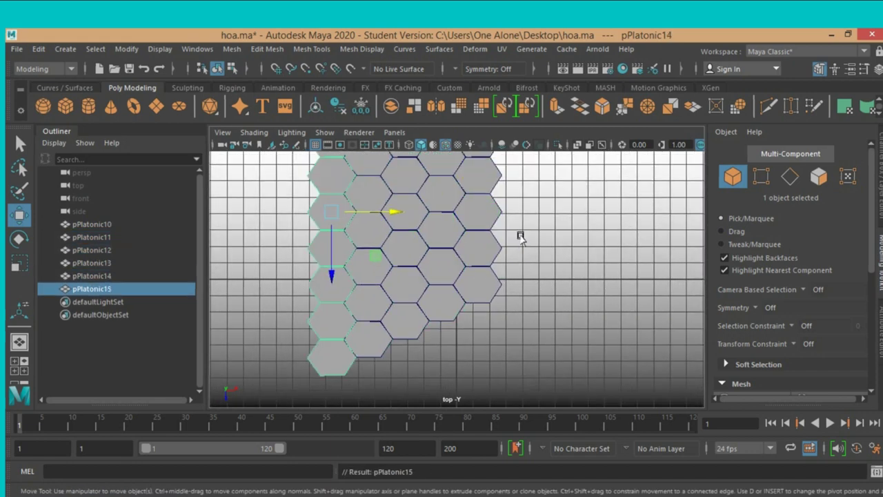
key("shift+d")
key("shift+d")
key("shift+d")
key("shift+d")
scroll(520, 236, "down", 3)
scroll(522, 238, "down", 3)
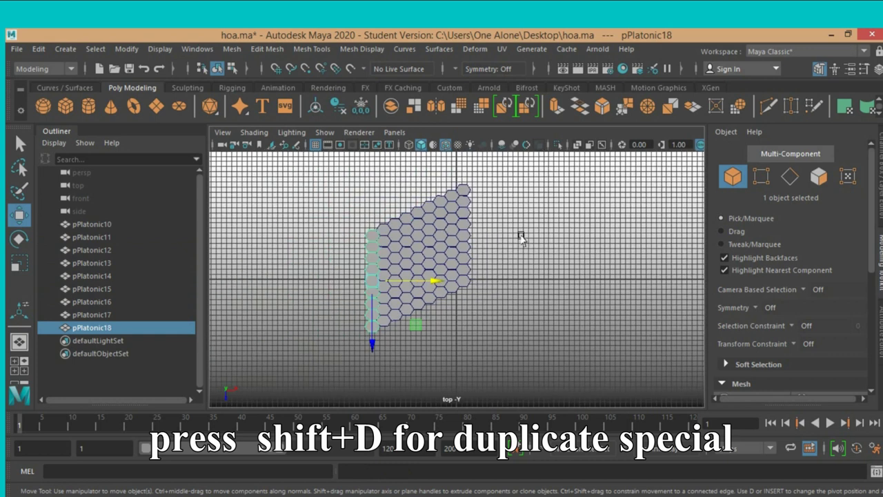
- Combine columns pPlatonic10–18 into pPlatonic19 and delete its history
left_click(92, 224, "shift")
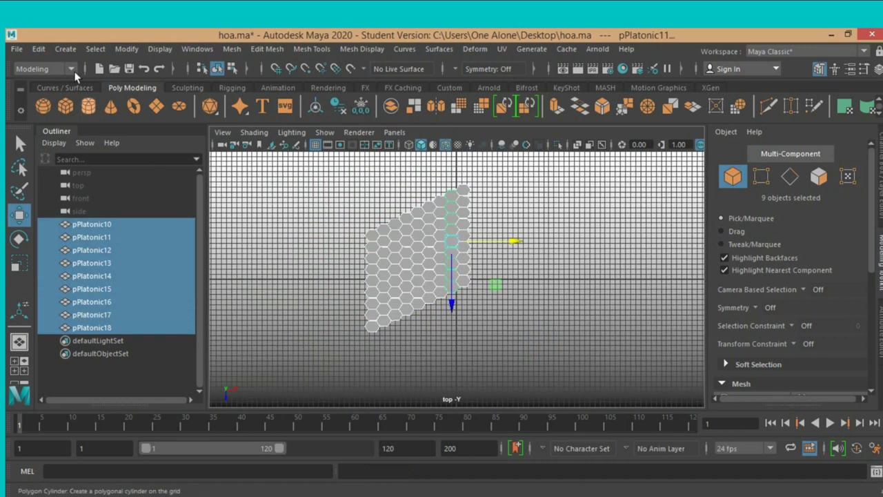
left_click(232, 49)
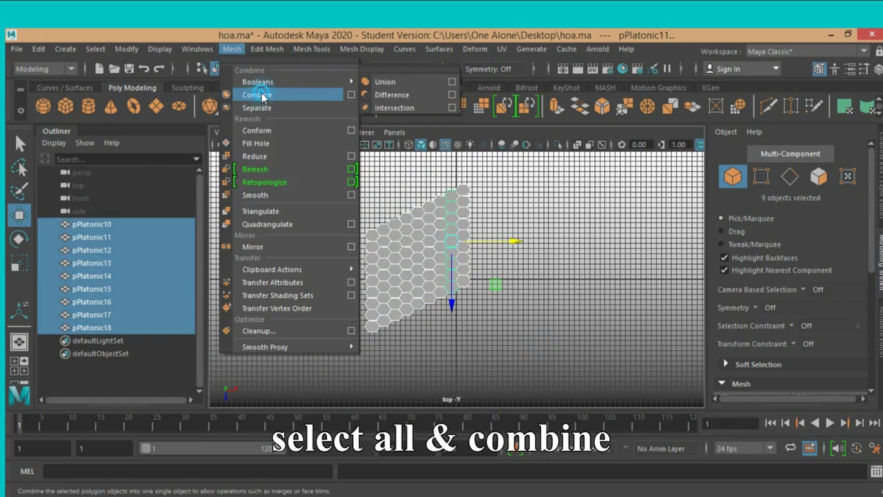
left_click(256, 90)
left_click(36, 49)
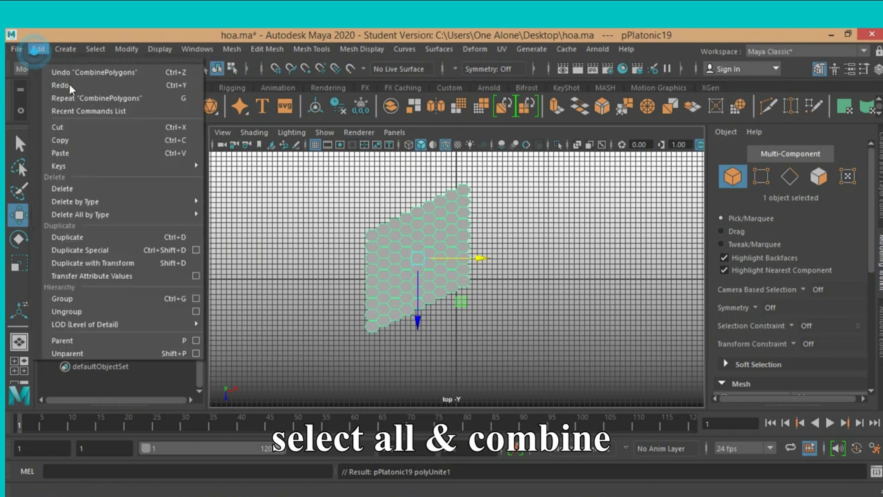
left_click(184, 201)
left_click(239, 203)
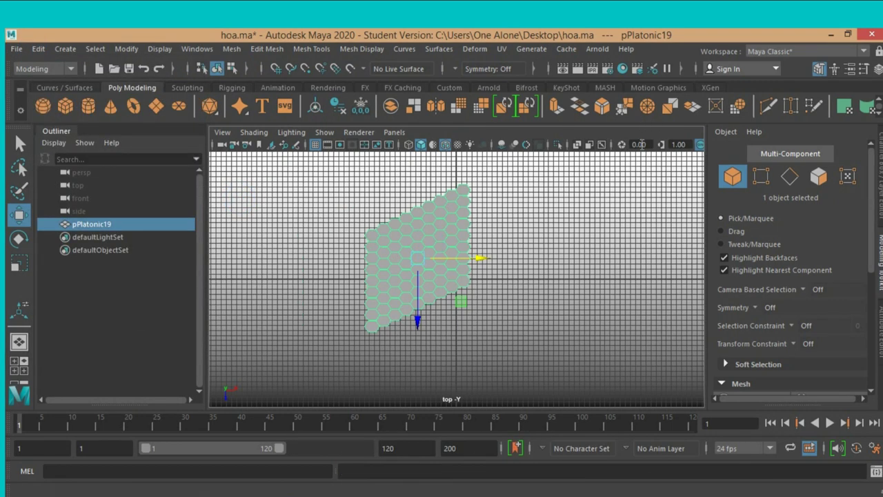
left_click(817, 175)
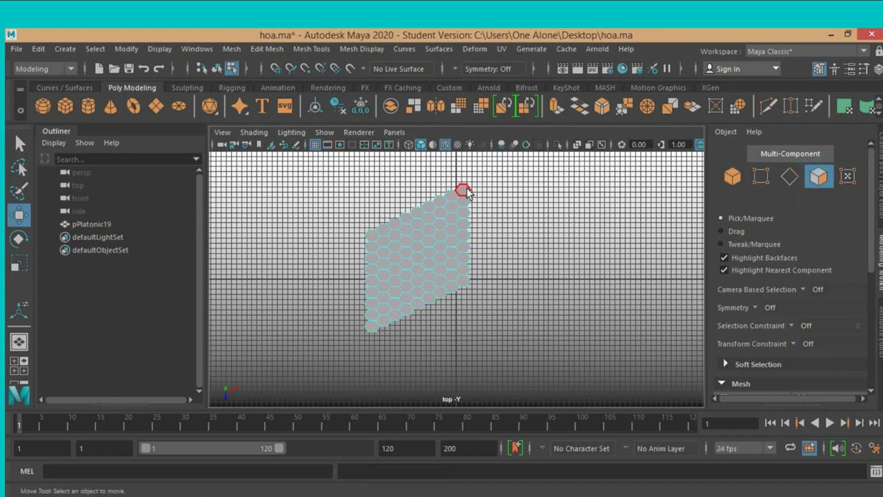
- Select all 81 hex faces with Select Similar and extrude them
left_click(465, 187)
left_click(95, 52)
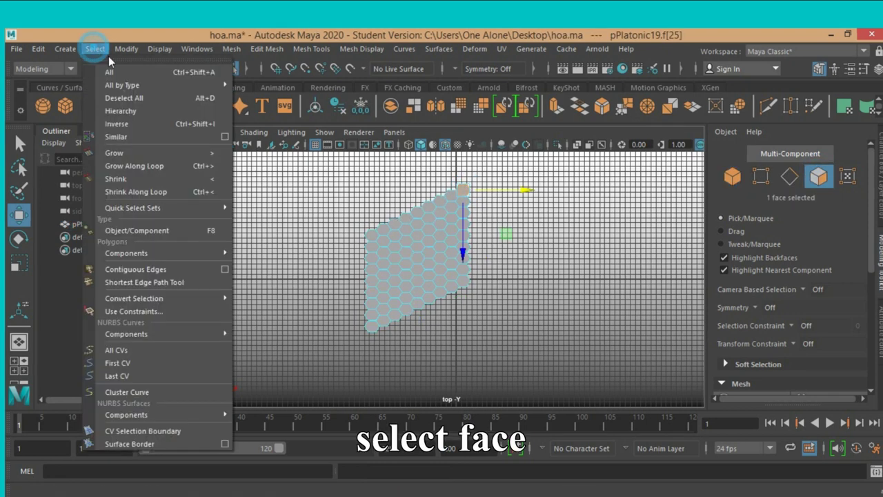
left_click(142, 138)
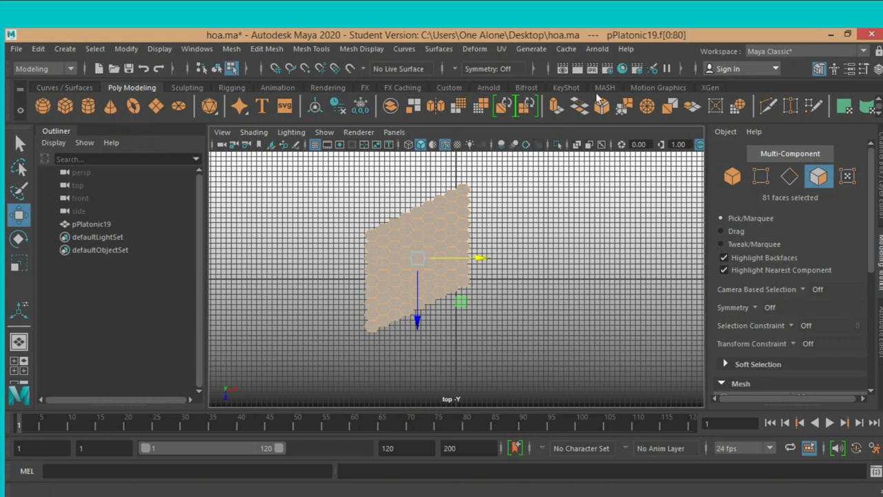
left_click(557, 105)
key("space")
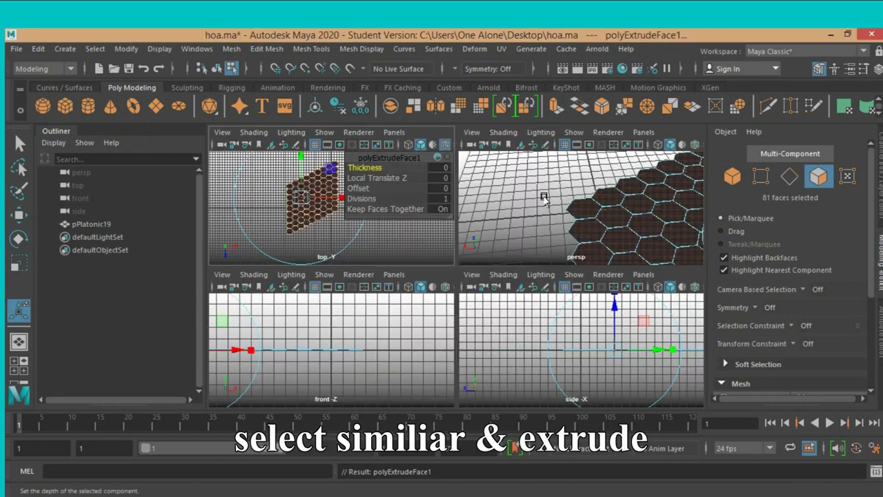
key("space")
scroll(610, 211, "down", 3)
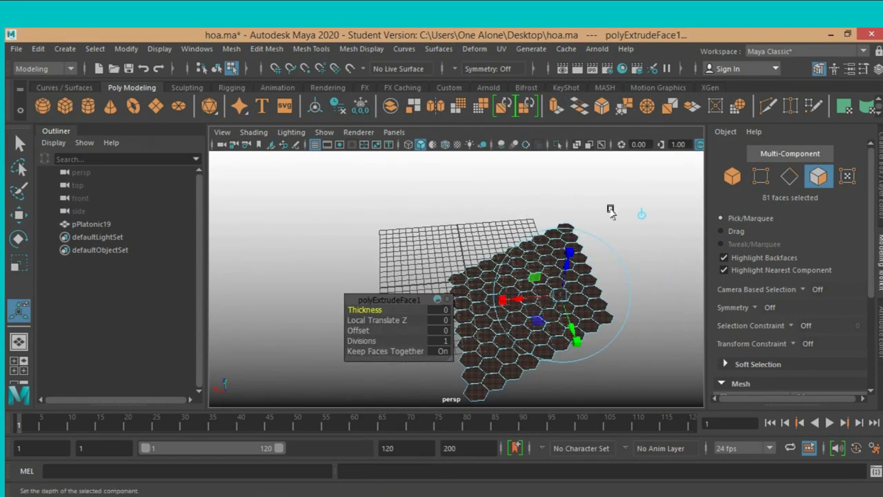
- Extrude the faces separately, raise them 2.237 units, then add a second extrusion
left_click_drag(655, 262, 641, 235, "alt")
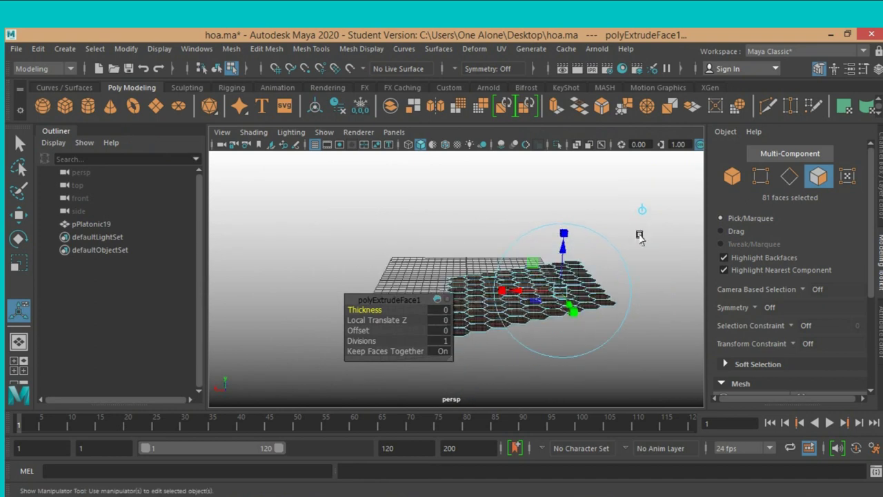
left_click(444, 352)
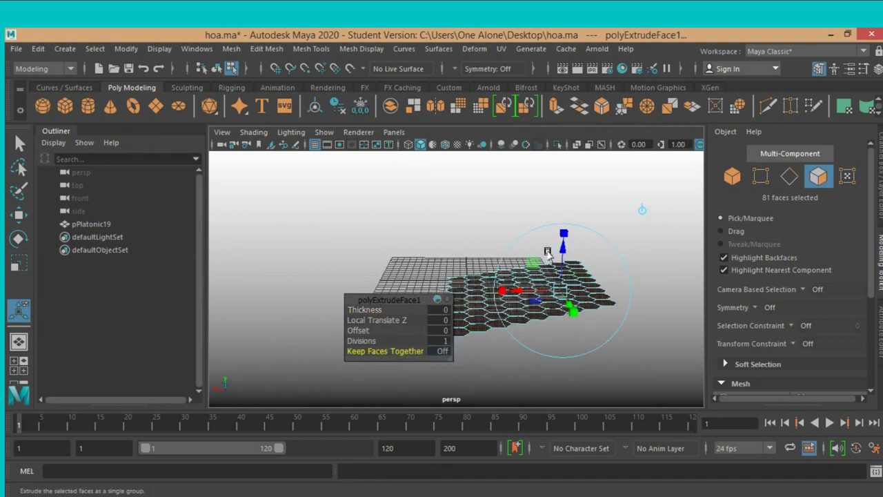
left_click_drag(548, 254, 567, 231)
mouse_move(640, 215)
left_mouse_down("alt")
mouse_move(668, 256)
mouse_move(657, 257)
left_mouse_up("alt")
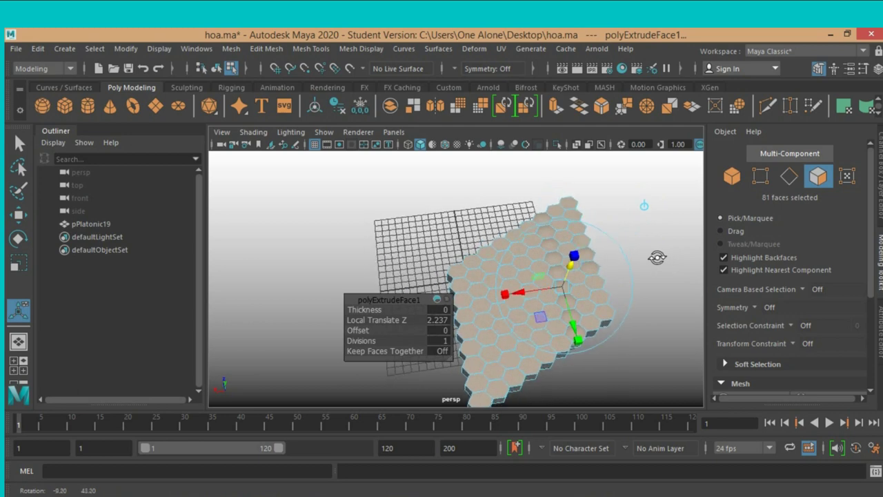
middle_click_drag(657, 258, 555, 229, "alt")
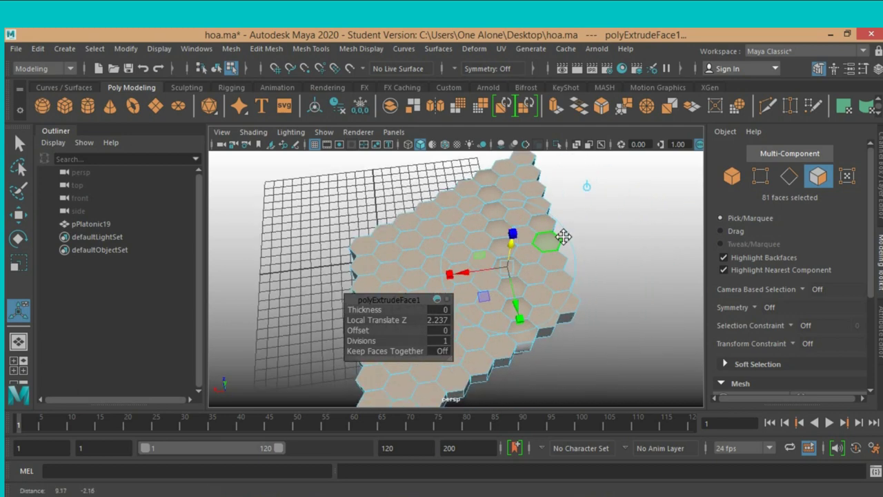
left_click_drag(601, 241, 608, 245, "alt")
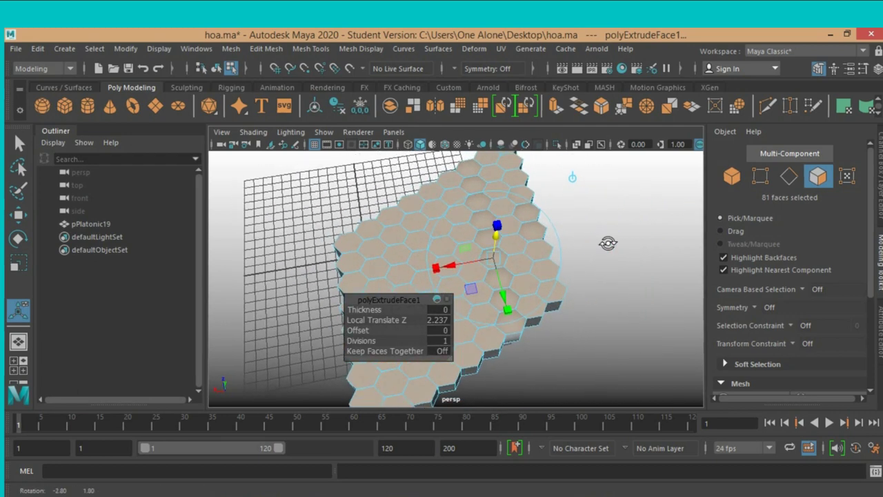
left_click(553, 107)
- Give the second extrusion an offset of 0.2 to inset each hex top
mouse_move(595, 307)
left_mouse_down("alt")
mouse_move(591, 286)
mouse_move(642, 276)
left_mouse_up("alt")
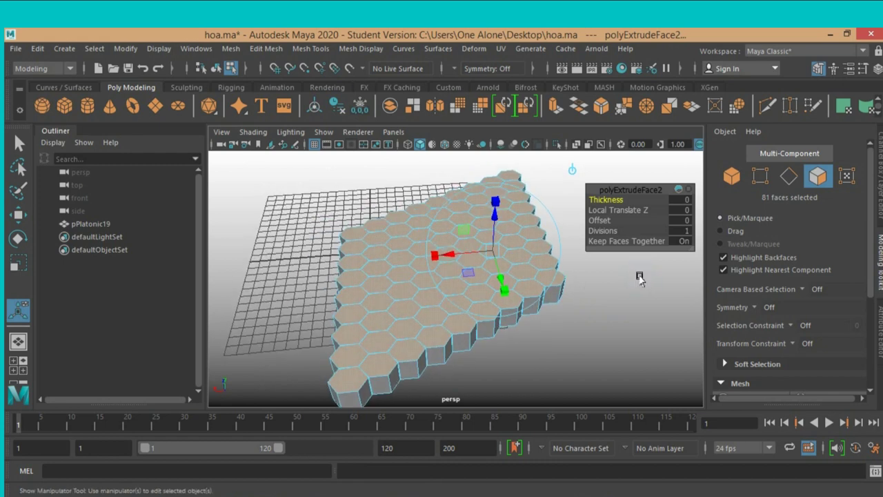
left_click(678, 220)
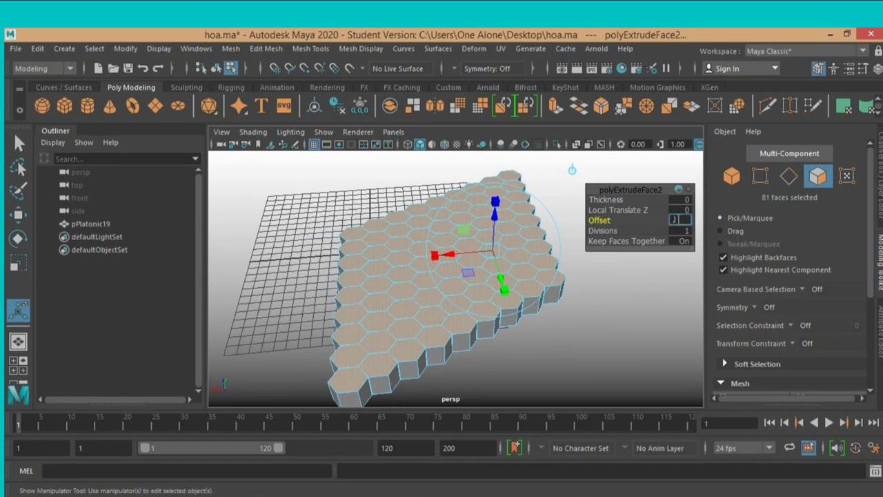
key("Return")
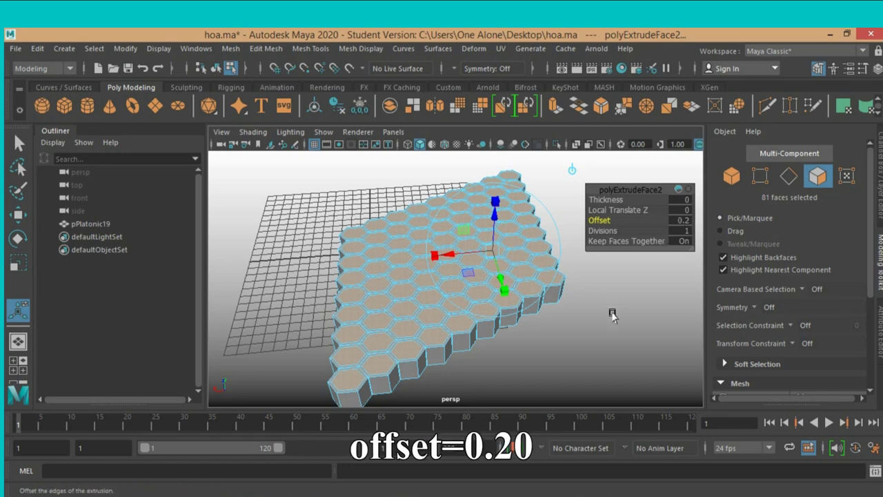
mouse_move(613, 316)
left_mouse_down("alt")
mouse_move(611, 342)
mouse_move(627, 332)
left_mouse_up("alt")
scroll(607, 339, "up", 3)
scroll(607, 339, "down", 5)
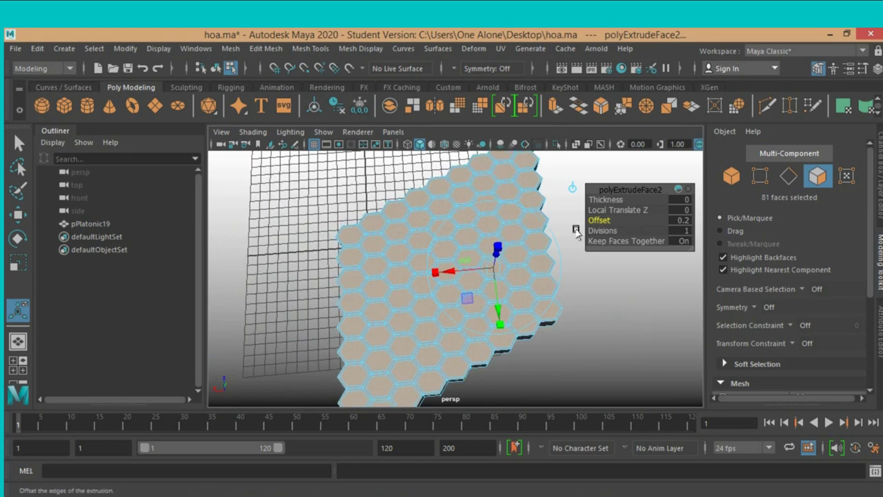
- Extrude a third time and sink the hex tops -1.095 units
left_click(558, 105)
left_click_drag(615, 306, 608, 277, "alt")
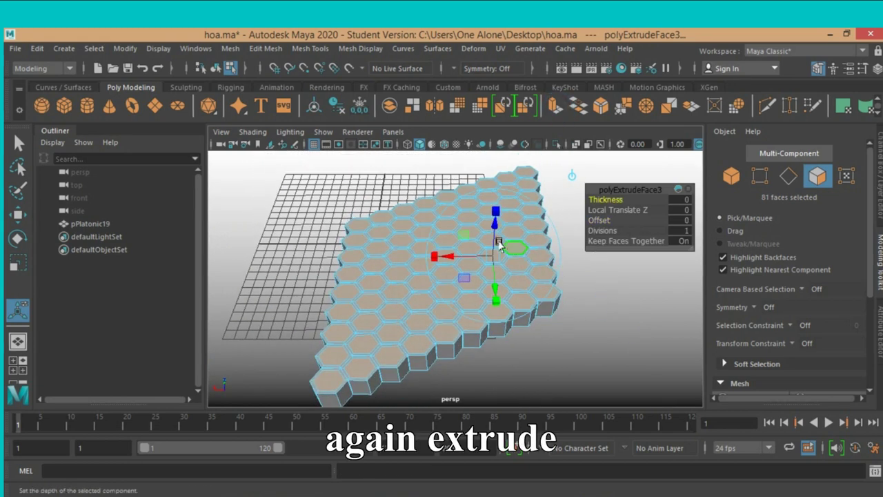
left_click_drag(487, 228, 490, 236)
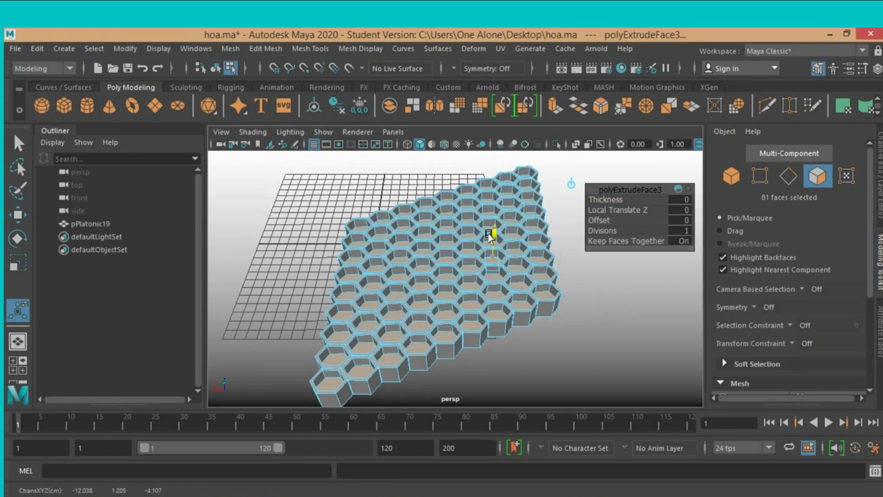
- Extrude the recessed floors again with an offset of 0.2
left_click(550, 107)
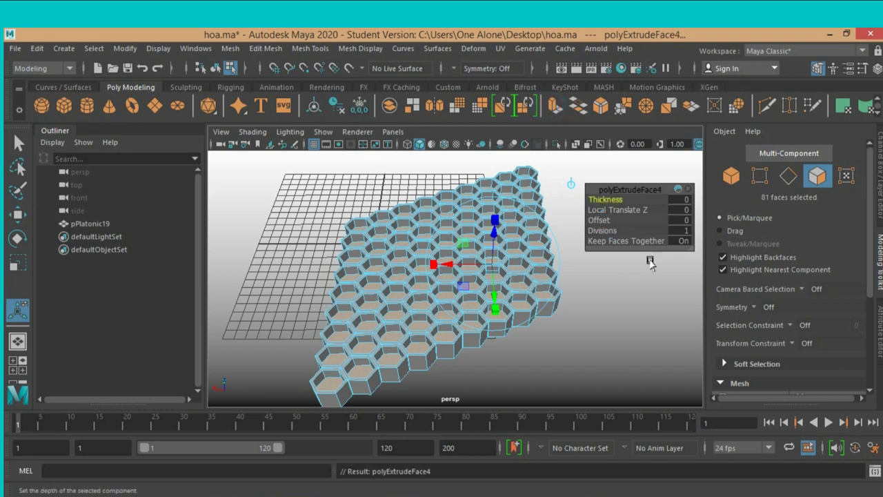
left_click(679, 221)
type(".2")
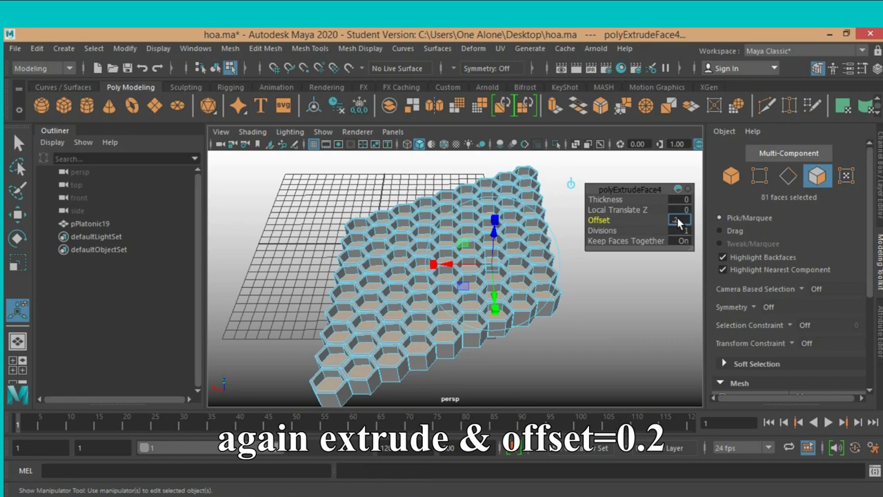
key("Return")
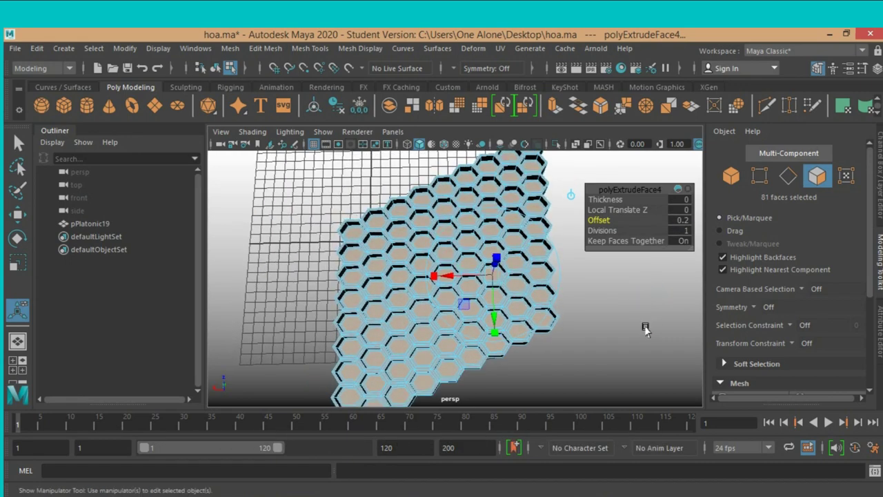
scroll(647, 327, "up", 3)
scroll(647, 327, "down", 3)
left_click_drag(647, 327, 638, 320, "alt")
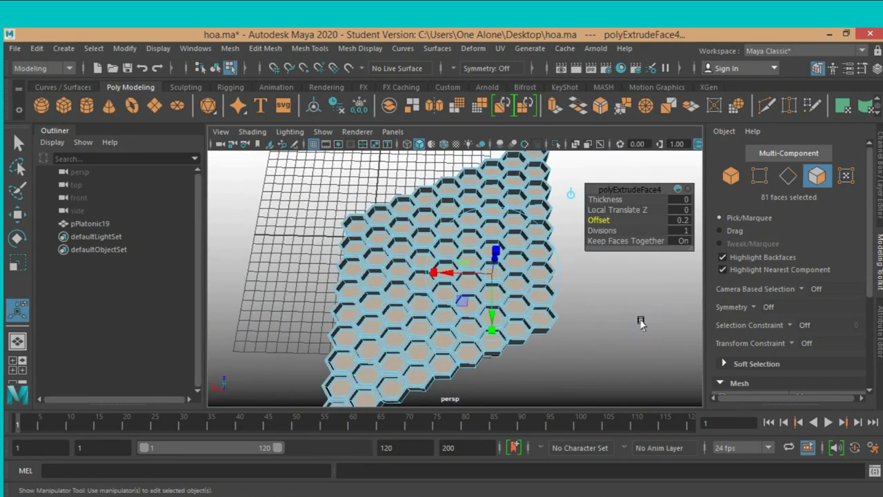
- Extrude all 81 hex faces again and raise them 1.4 units into hexagonal prisms
key("ctrl+e")
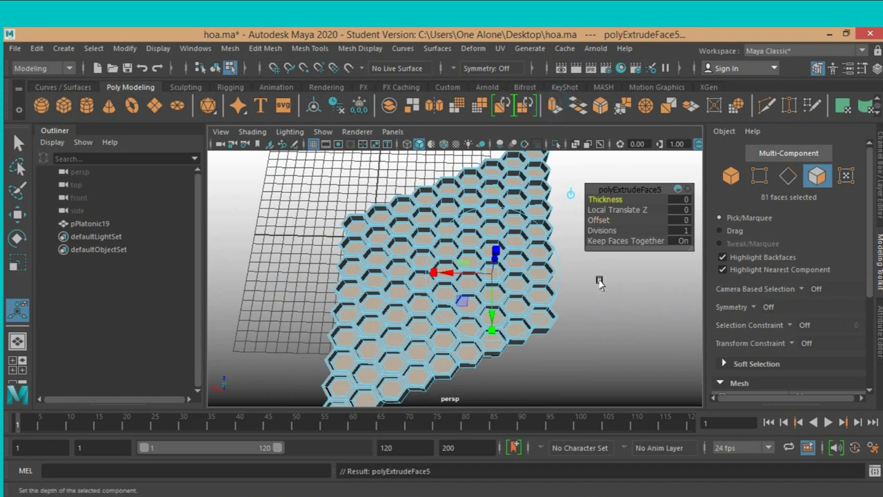
mouse_move(596, 278)
left_mouse_down("alt")
mouse_move(607, 286)
mouse_move(599, 263)
mouse_move(525, 248)
mouse_move(494, 231)
mouse_move(494, 221)
left_mouse_up("alt")
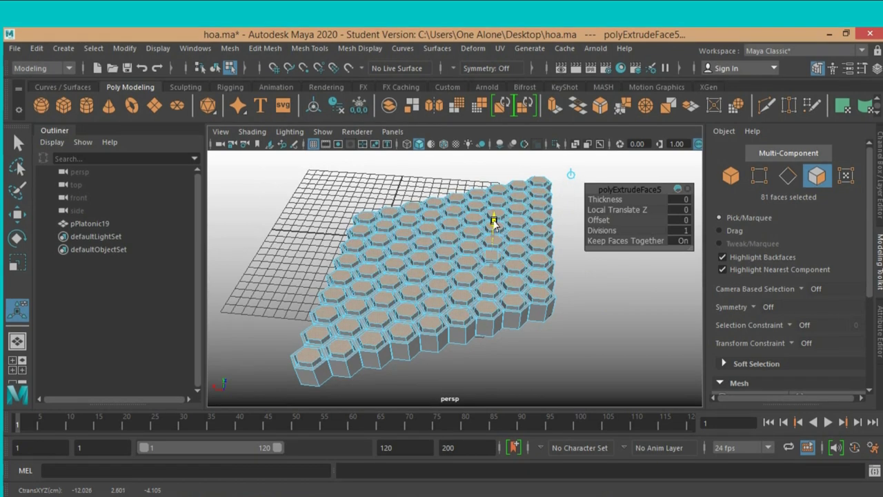
left_click_drag(616, 242, 622, 271, "alt")
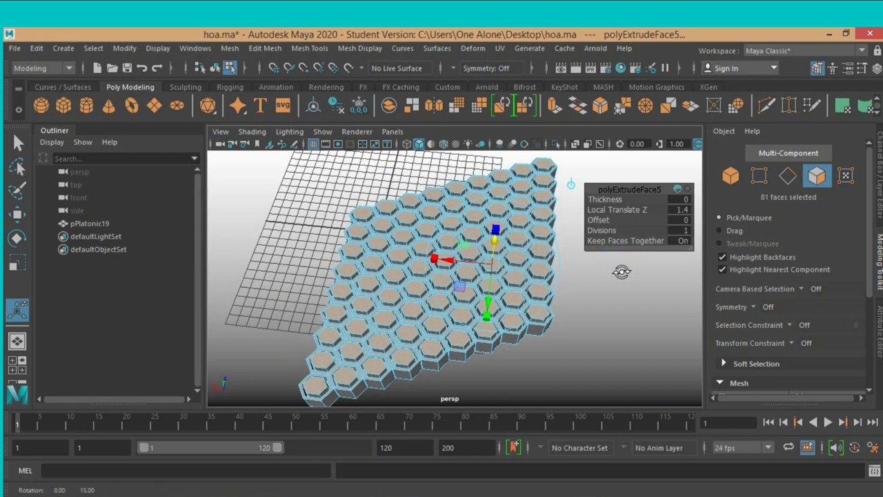
- Test shrinking the faces, undo it, and begin another extrusion at zero depth
left_click(17, 262)
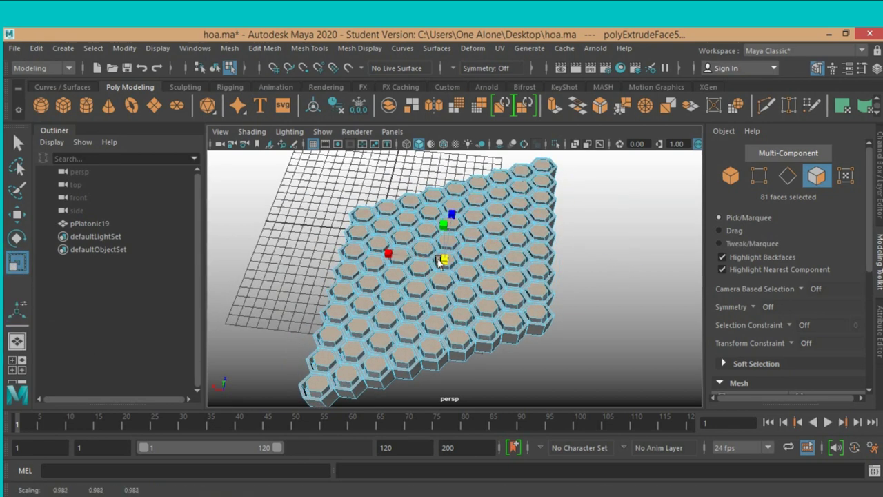
left_click_drag(442, 257, 431, 264)
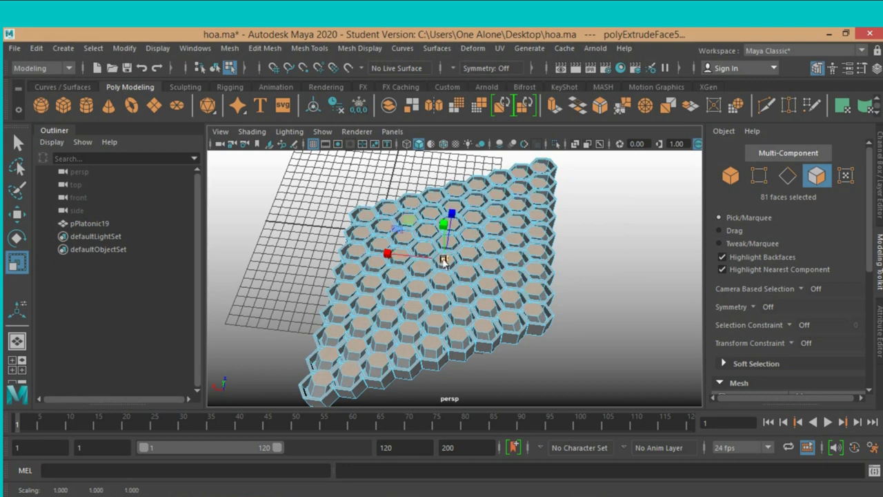
key("ctrl+z")
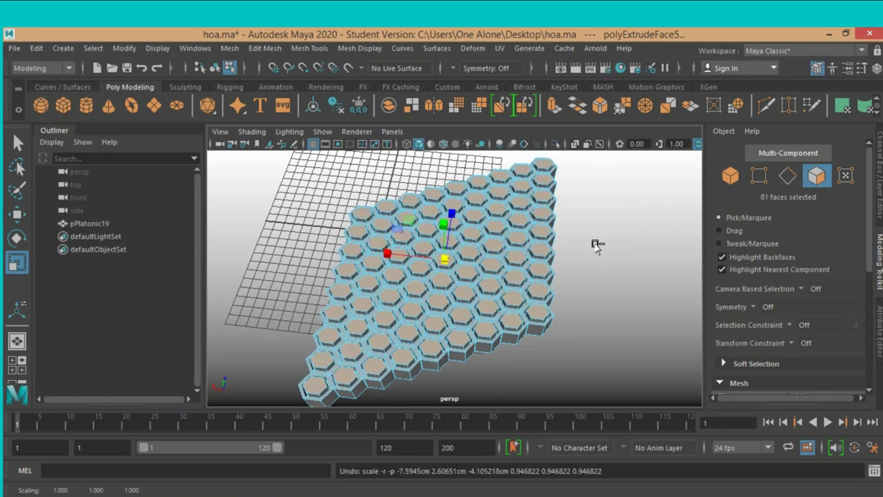
mouse_move(598, 248)
left_mouse_down("alt")
mouse_move(586, 227)
mouse_move(594, 250)
left_mouse_up("alt")
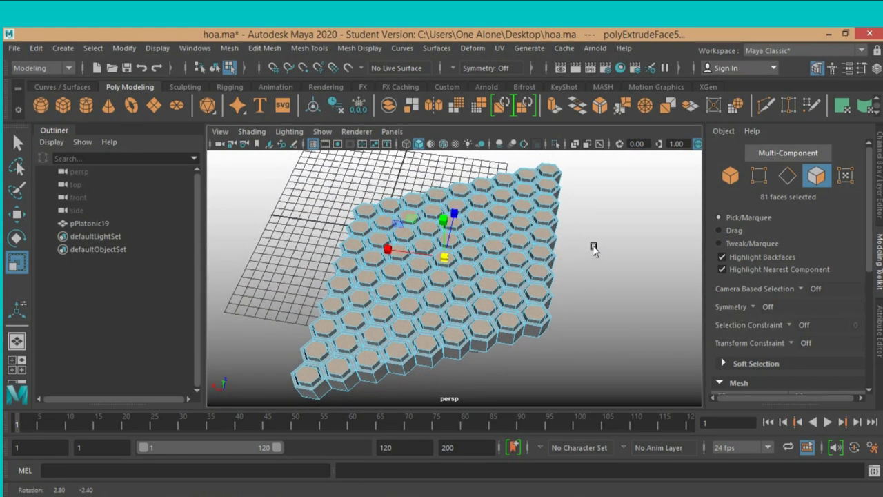
left_click(525, 107)
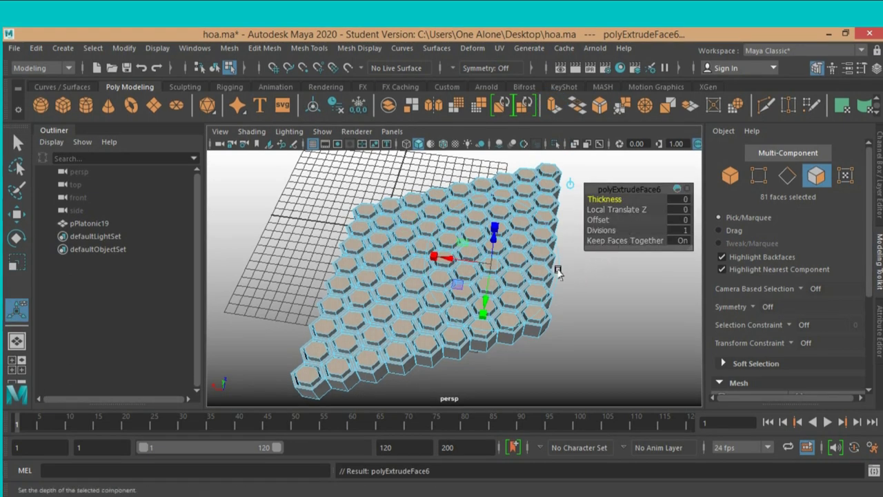
- Shrink the new extrusion slightly and raise it into a second, narrower tier
left_click(490, 230)
left_click_drag(490, 230, 487, 267)
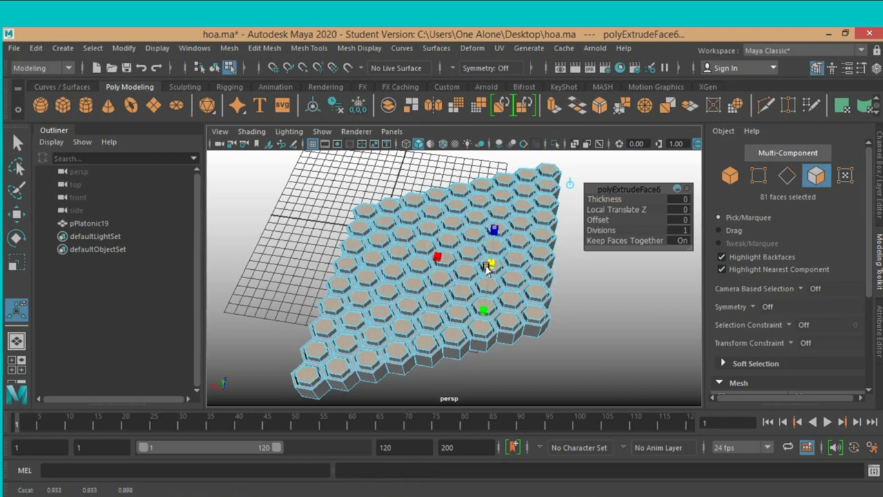
scroll(530, 259, "up", 3)
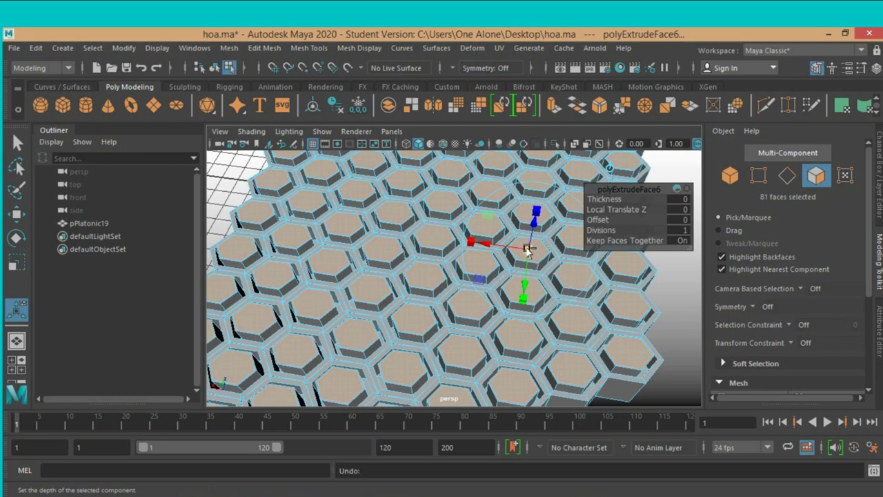
mouse_move(526, 251)
left_mouse_down()
mouse_move(532, 217)
mouse_move(521, 244)
left_mouse_up()
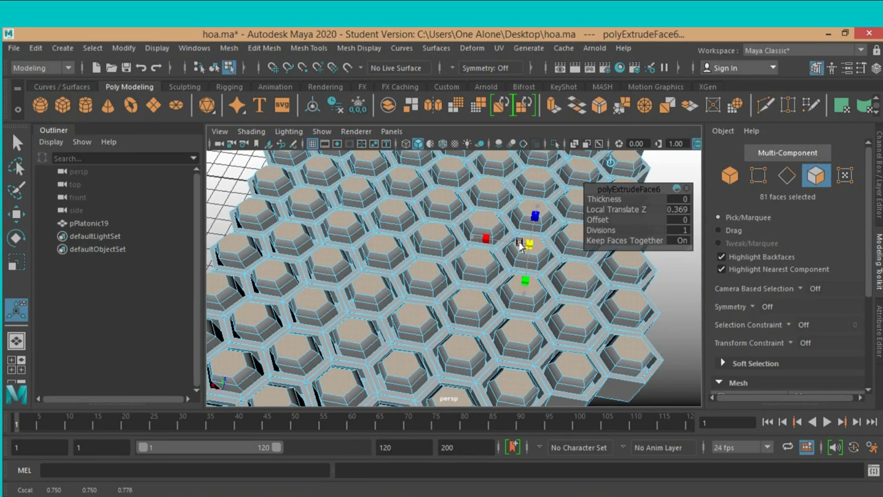
scroll(520, 244, "down", 5)
scroll(521, 244, "down", 3)
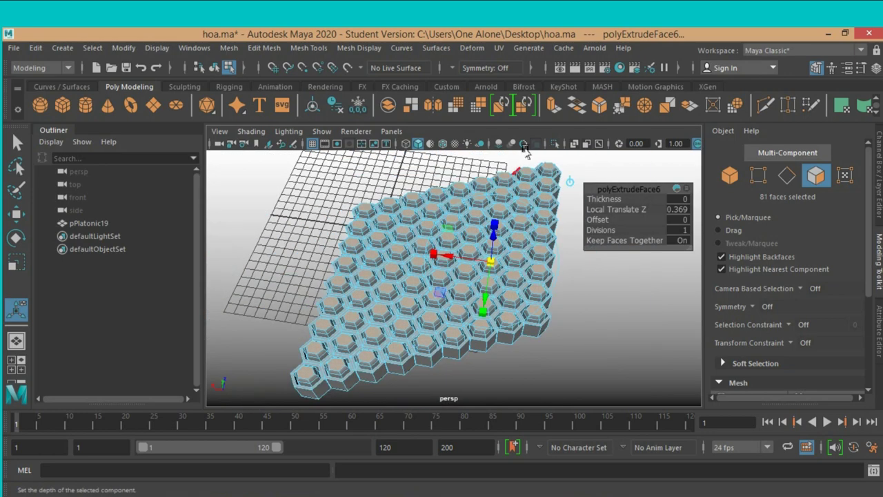
- Extrude the pillar tops again, raising them 0.619 and scaling them to about 0.78
left_click(550, 111)
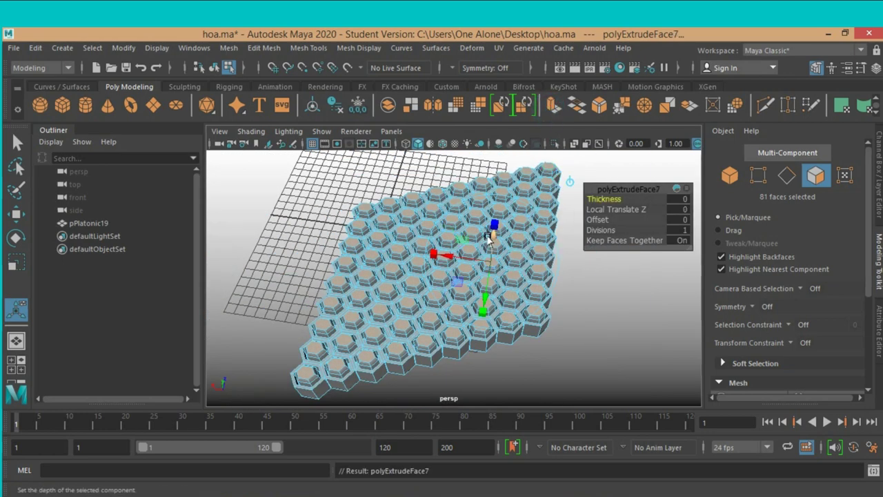
left_click_drag(488, 237, 488, 232)
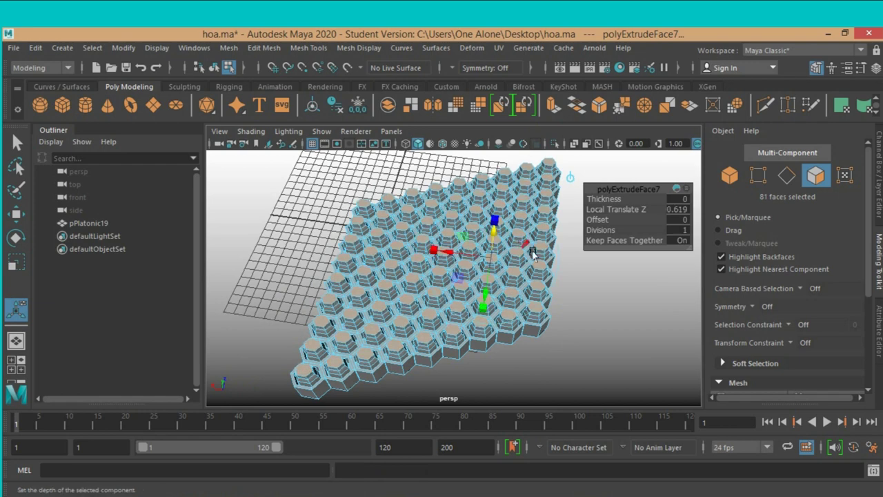
scroll(525, 207, "up", 5)
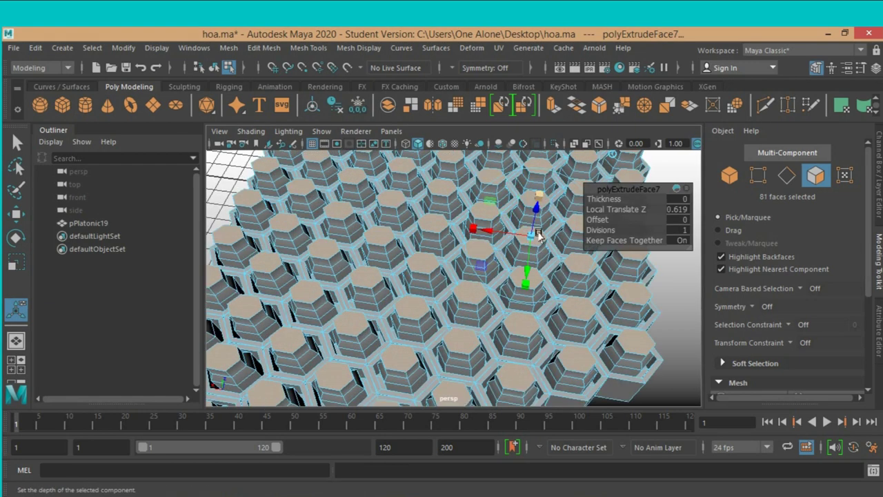
left_click_drag(526, 237, 519, 241)
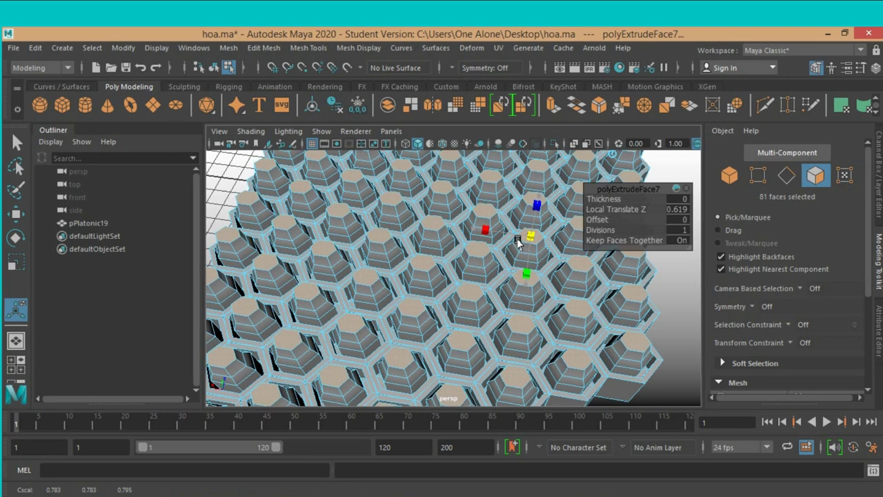
left_click(519, 242)
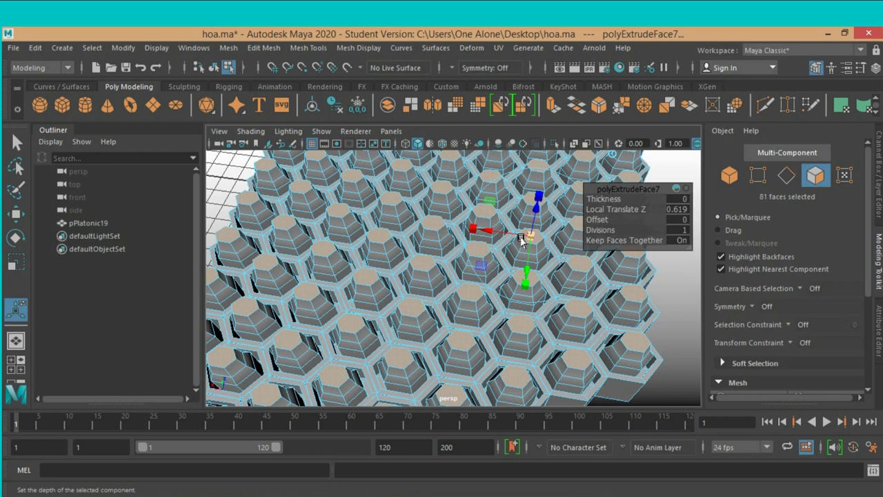
left_click(555, 104)
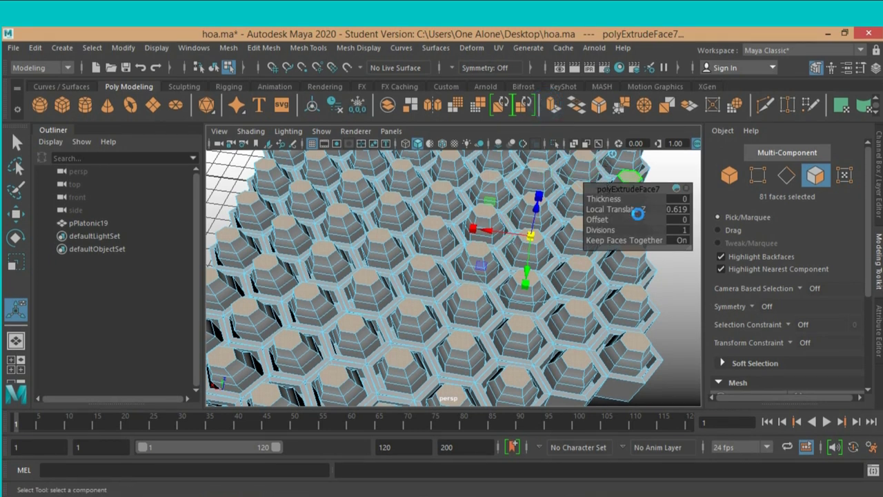
- Set the polyExtrudeFace8 Offset to 0.08 to inset the pillar tops
left_click(677, 220)
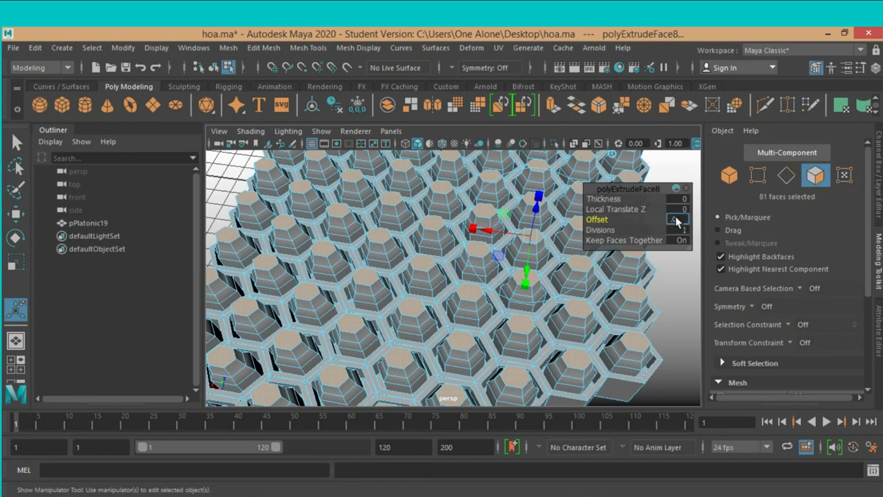
type("0.05")
key("Return")
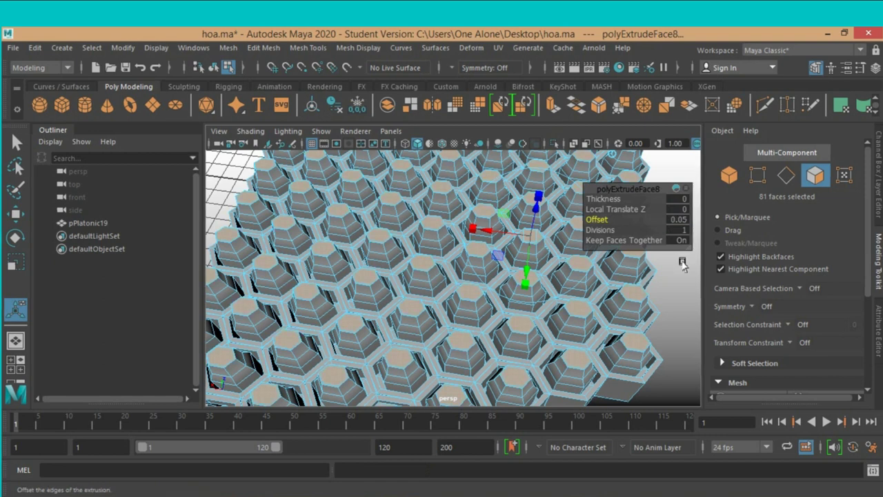
scroll(668, 279, "up", 3)
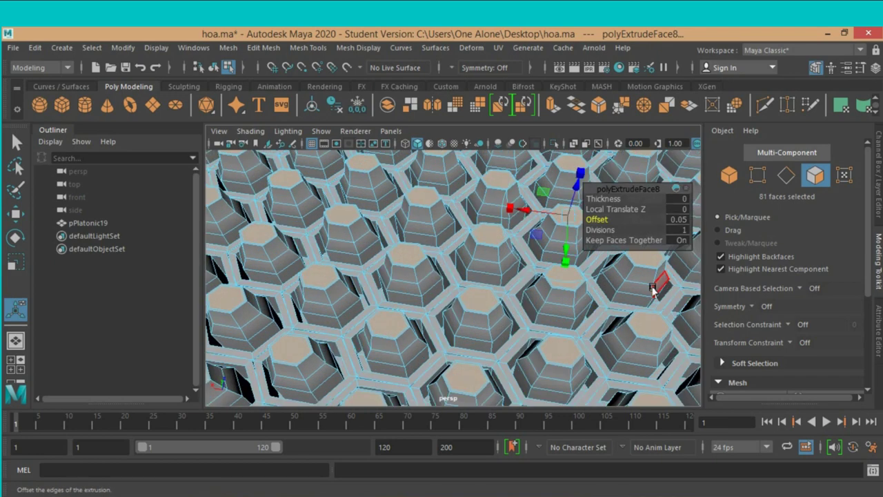
left_click(678, 219)
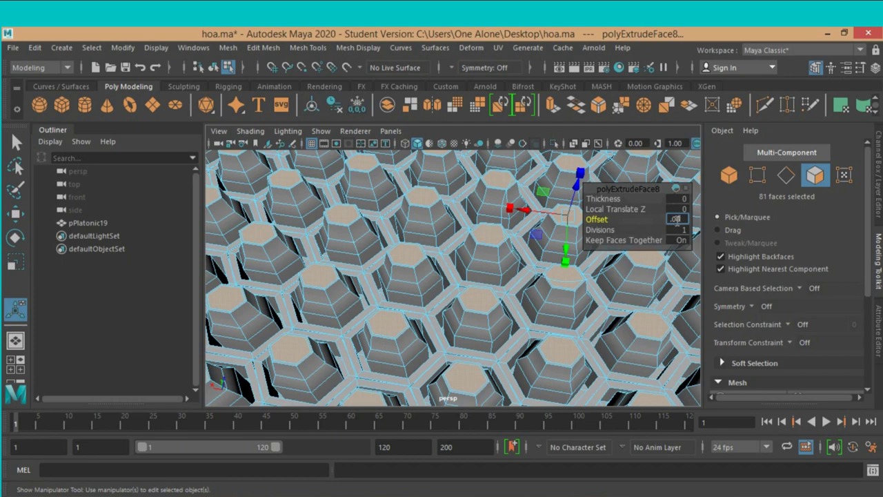
key("Return")
scroll(532, 272, "down", 3)
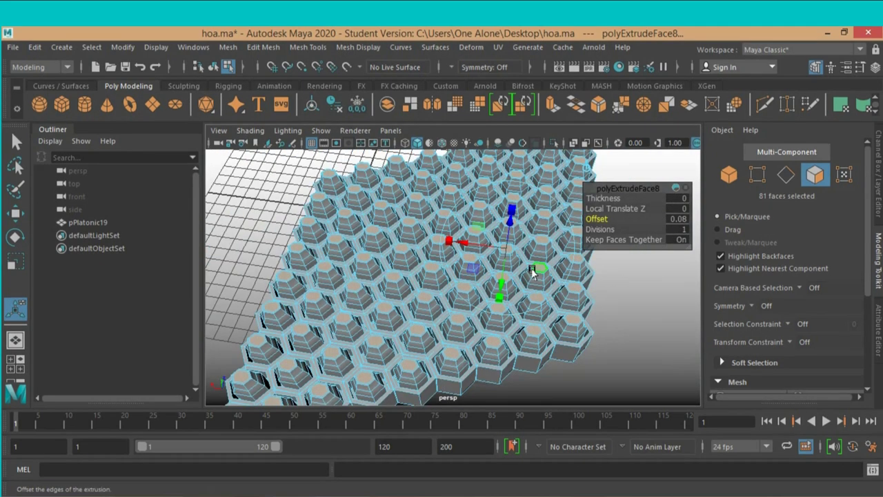
- Extrude the inset tops again and sink them about -1.263 units into the pillars
left_click(553, 105)
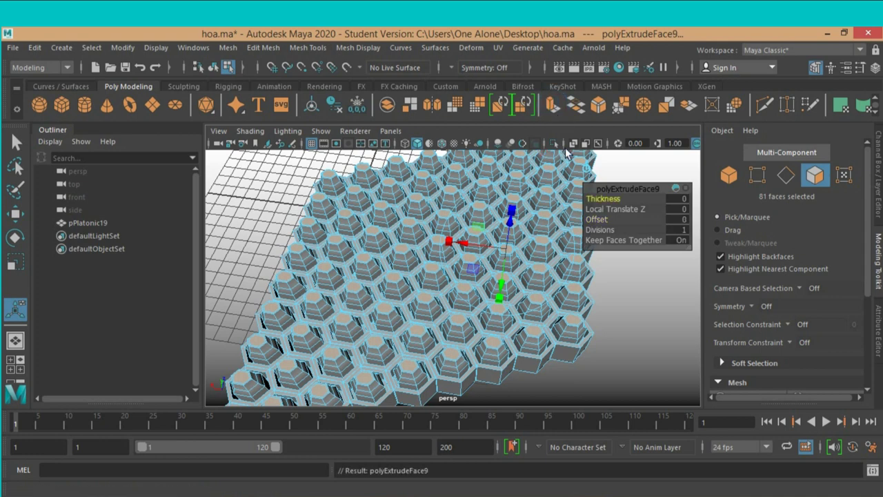
left_click_drag(511, 224, 514, 234)
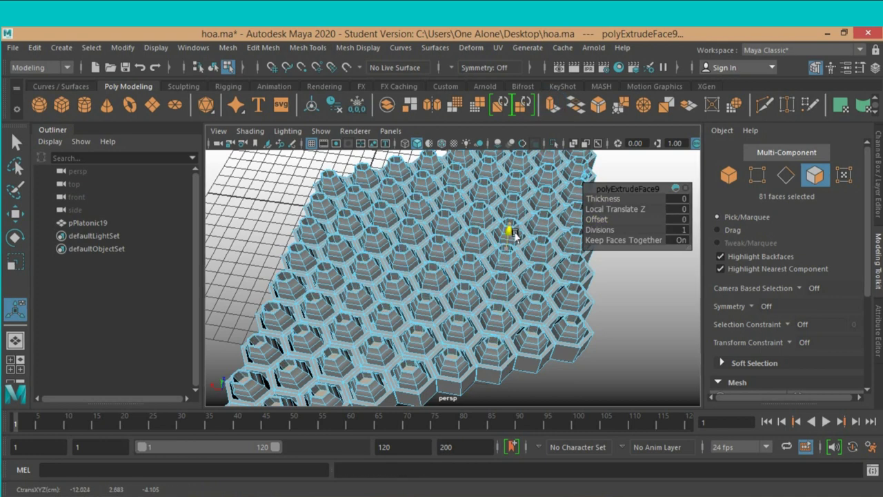
left_click_drag(514, 236, 516, 238)
scroll(621, 276, "down", 2)
scroll(602, 275, "down", 3)
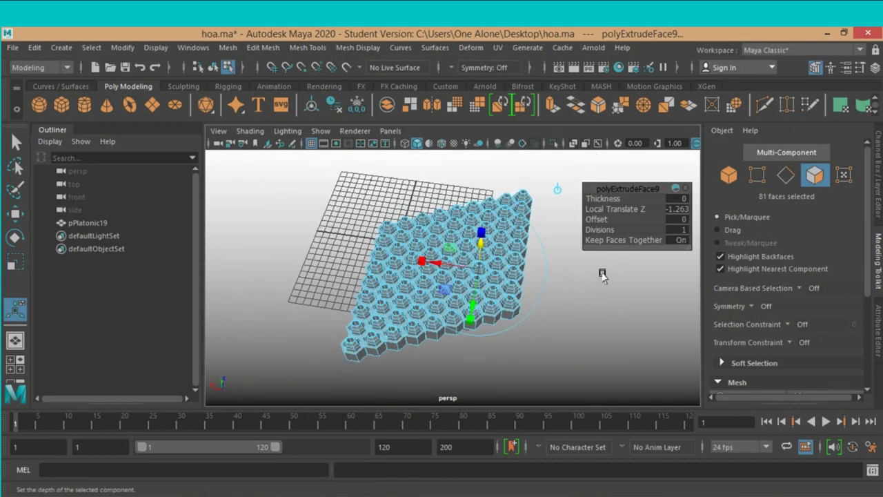